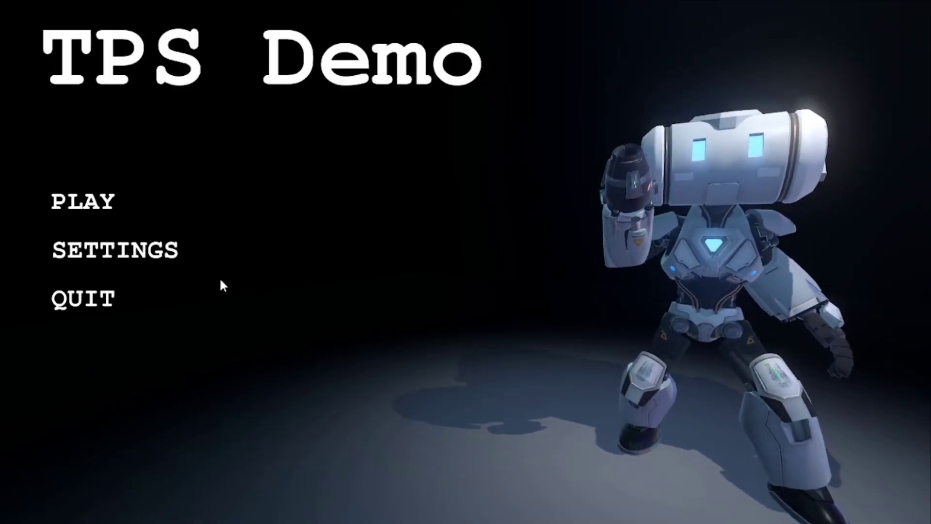
Apply the current graphics settings, start the level and run the robot forward
left_click(170, 257)
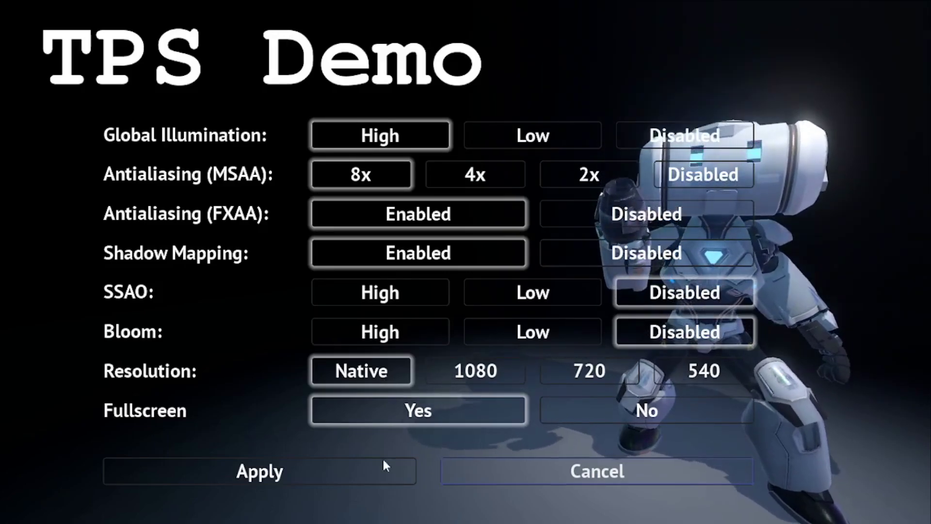
left_click(330, 478)
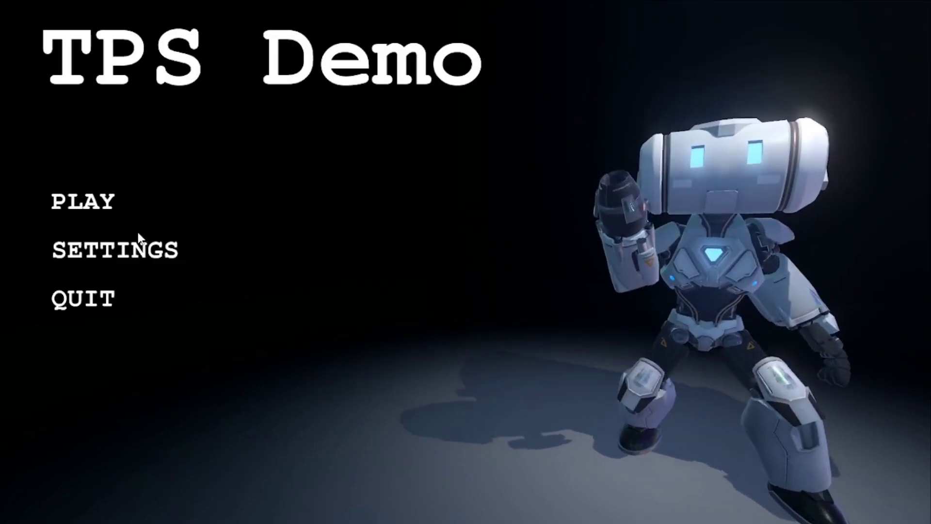
left_click(99, 206)
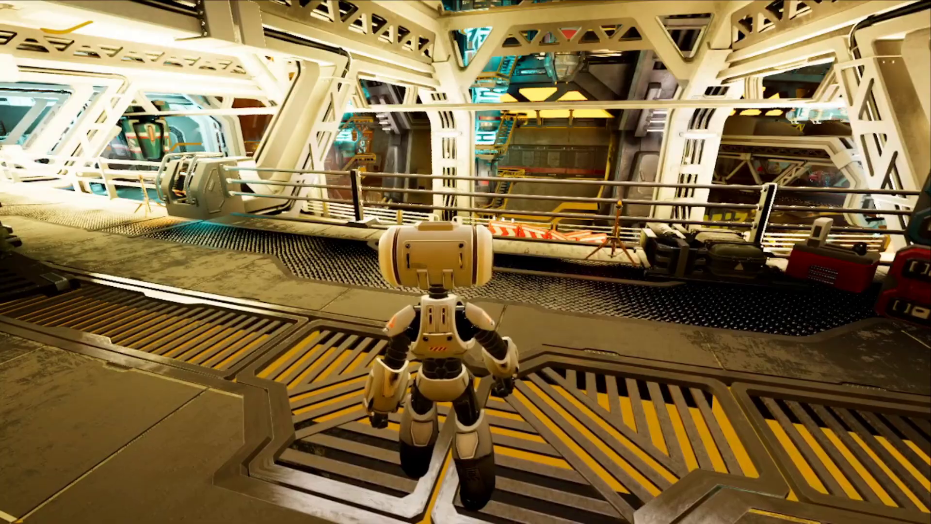
key("w")
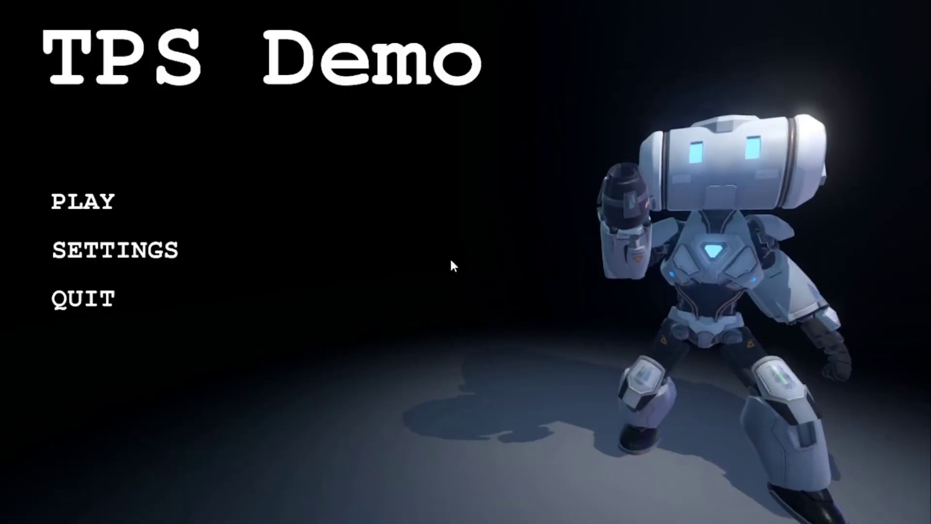
Switch Global Illumination from High to Low in the settings and apply it
left_click(105, 250)
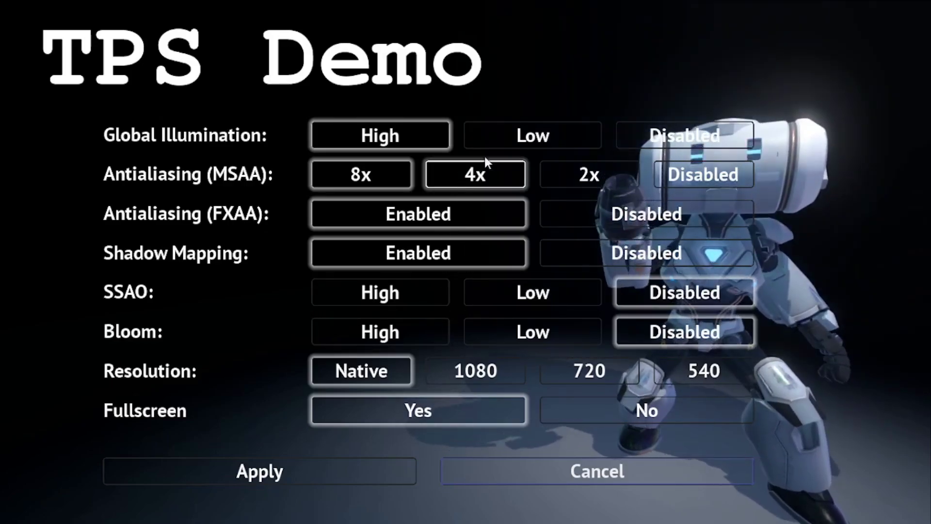
left_click(537, 140)
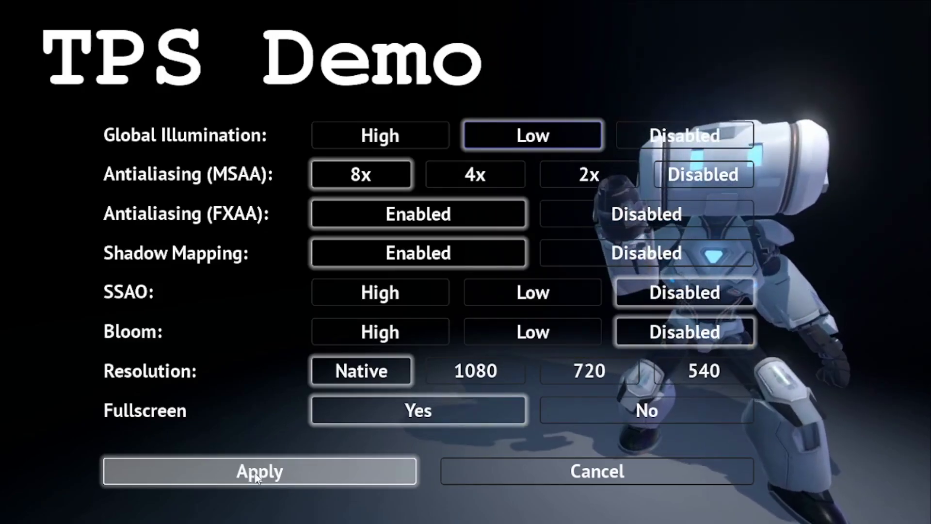
left_click(256, 476)
Start the level and run the robot through the corridors and hangar toward the orange barrier
left_click(107, 202)
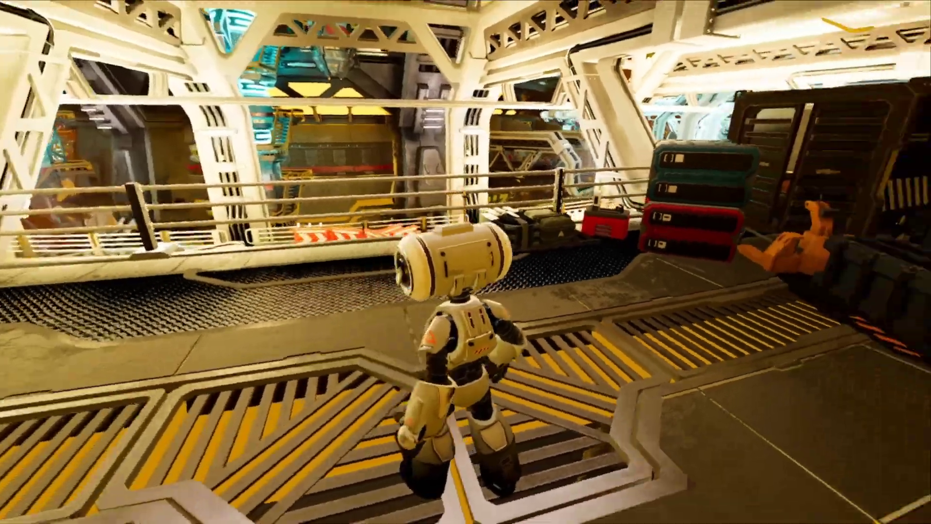
key("w")
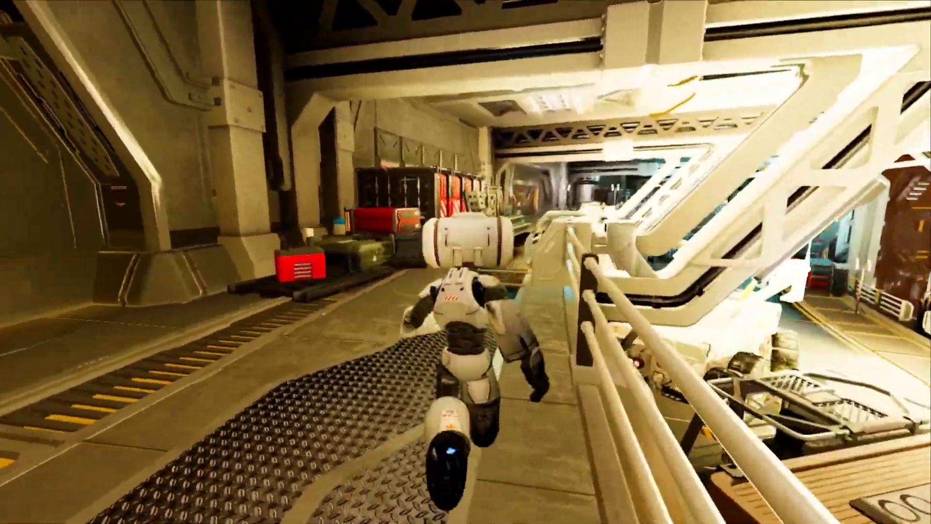
key("w")
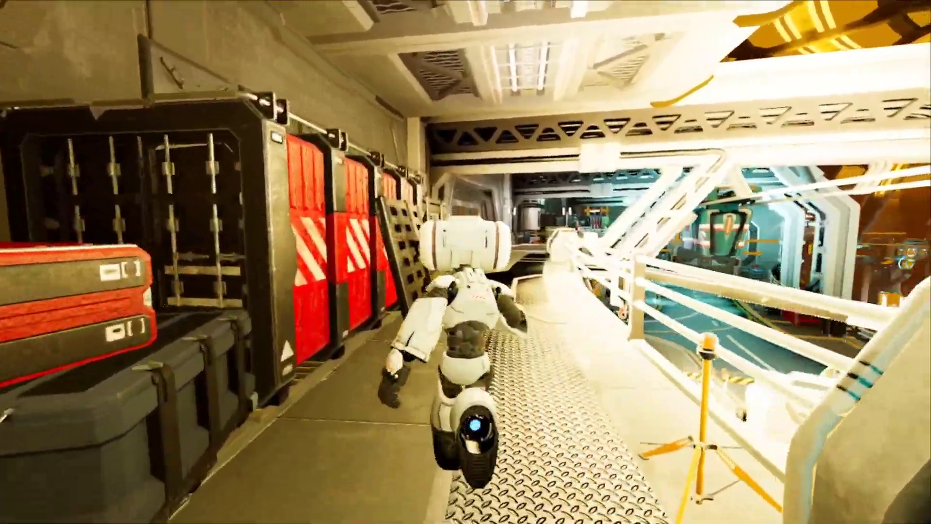
key("w")
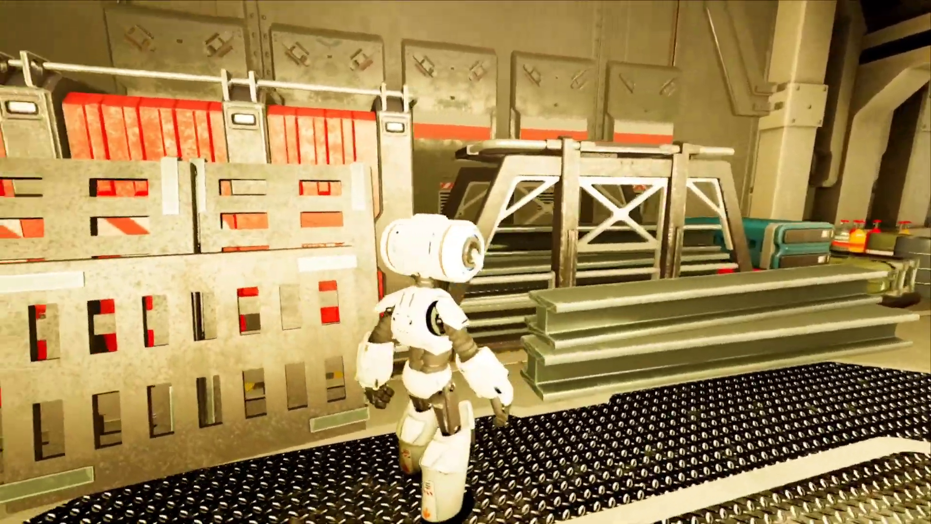
key("w")
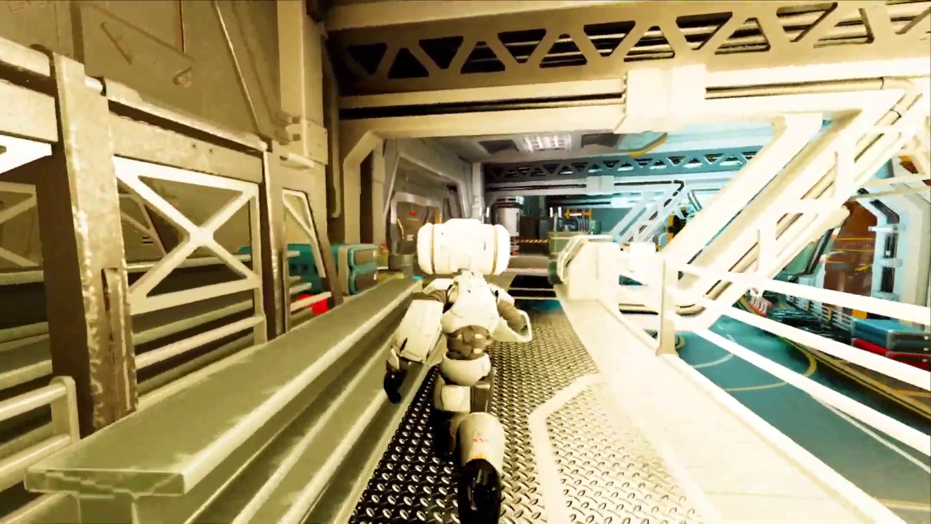
key("w")
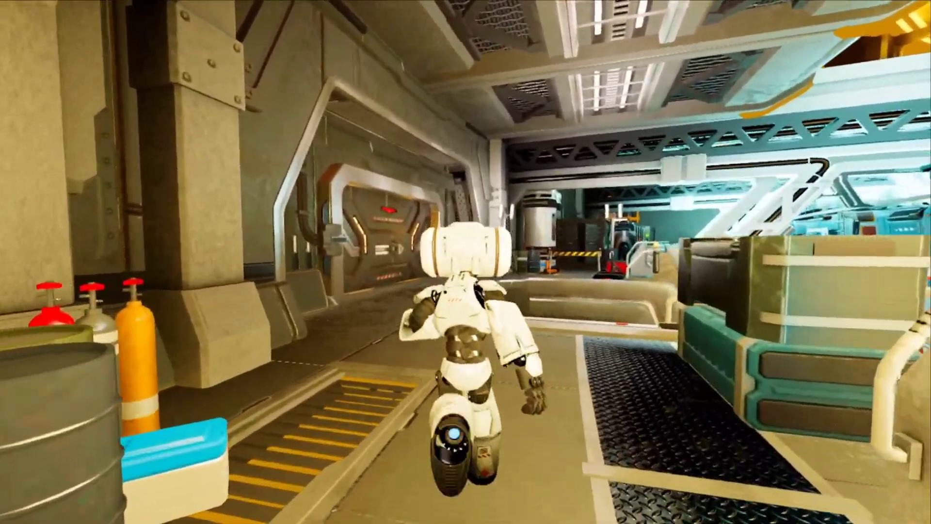
key("w")
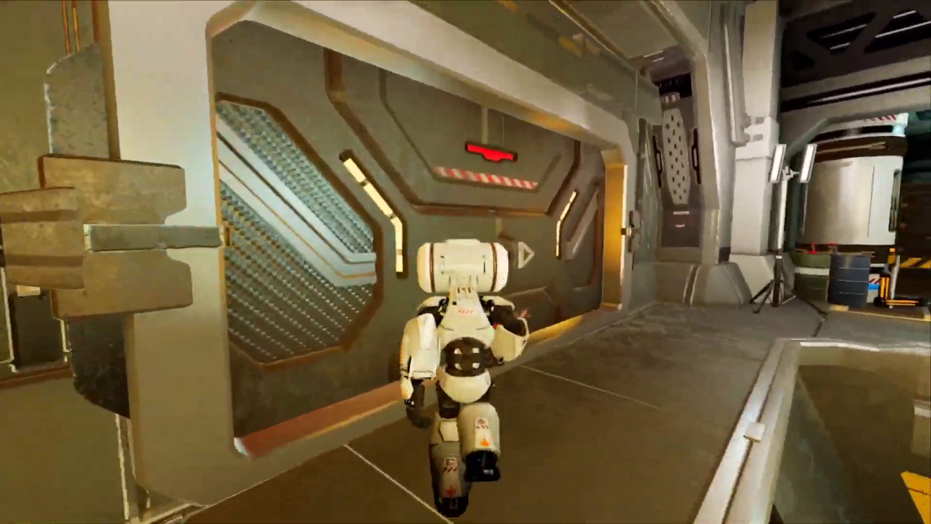
key("w")
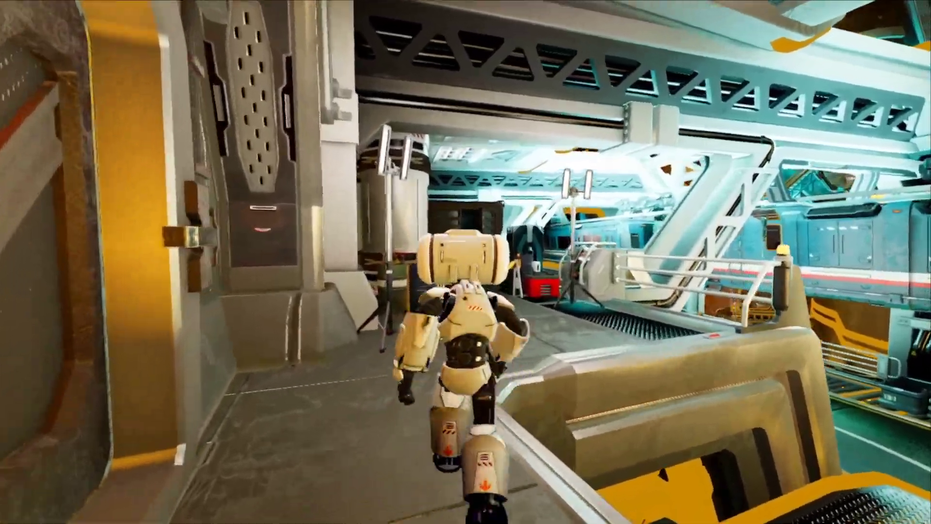
key("w")
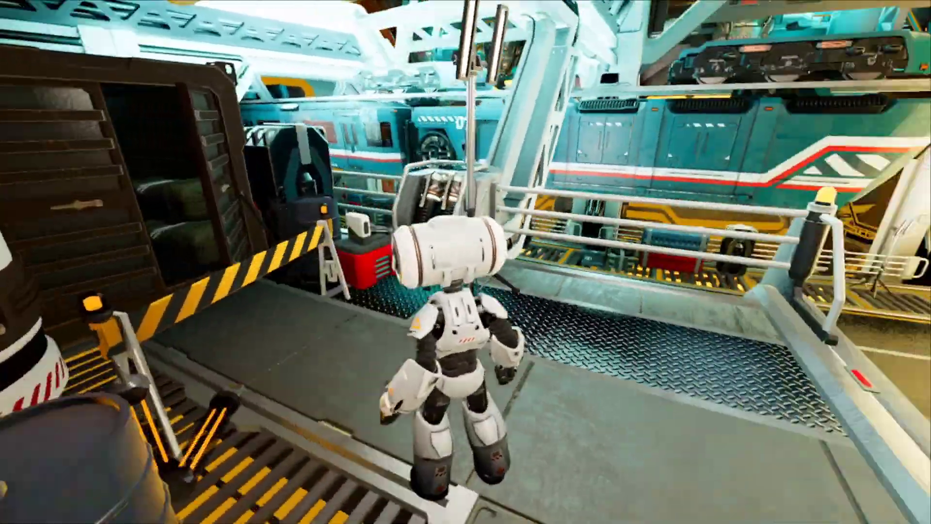
key("w")
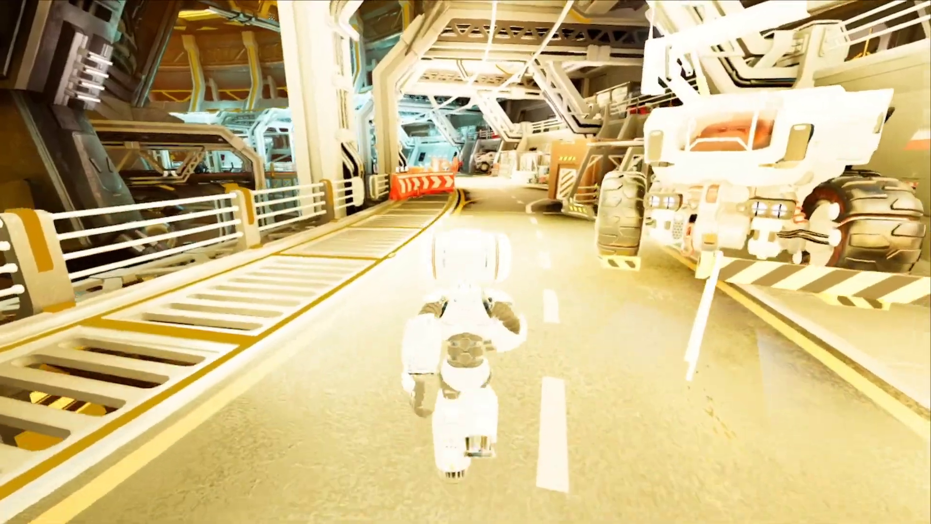
key("w")
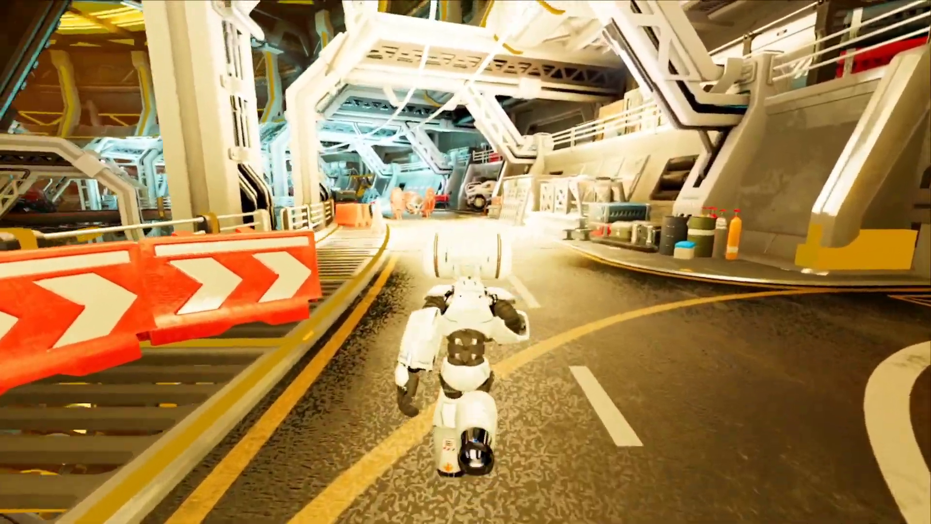
Aim and shoot at the orange enemy, then run up and finish it off
right_click(465, 262)
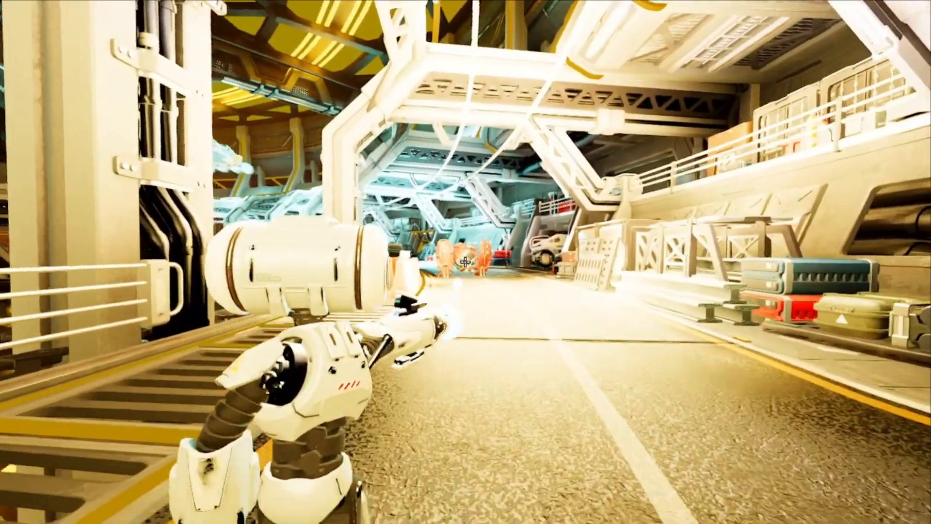
left_click(465, 262)
key("w")
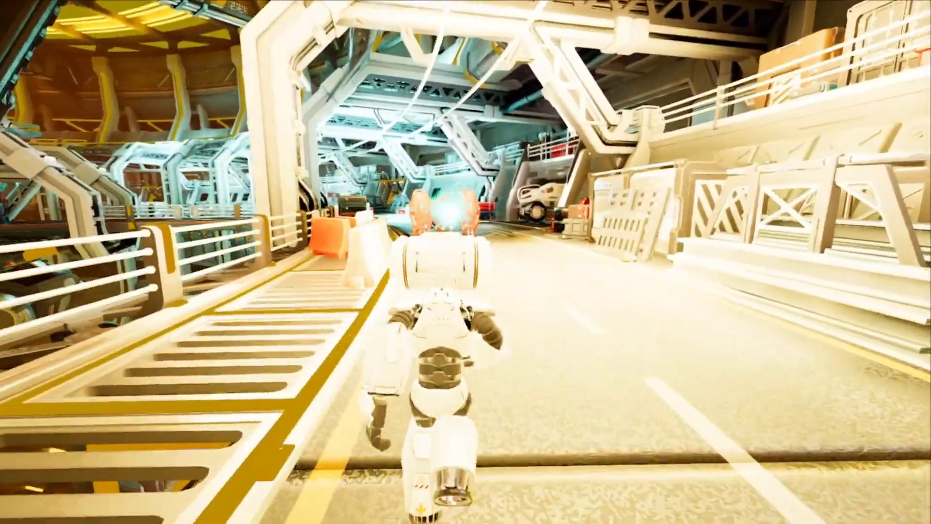
key("w")
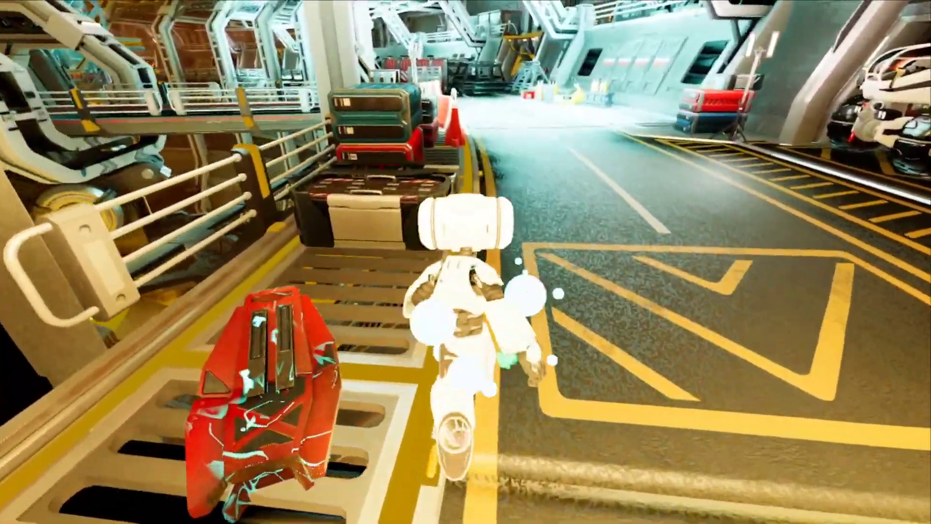
key("w")
Aim again and run on, then return to the main menu with Esc and quit
key("w")
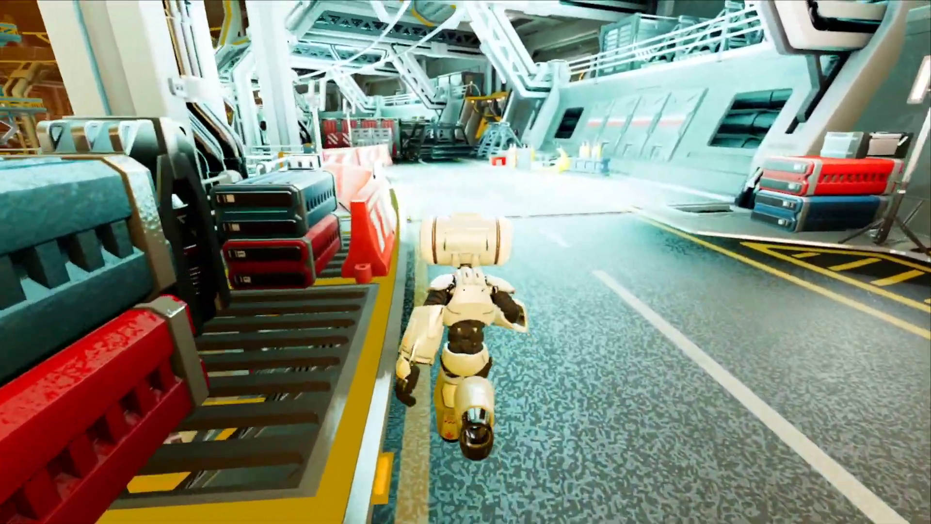
right_click(465, 262)
key("w")
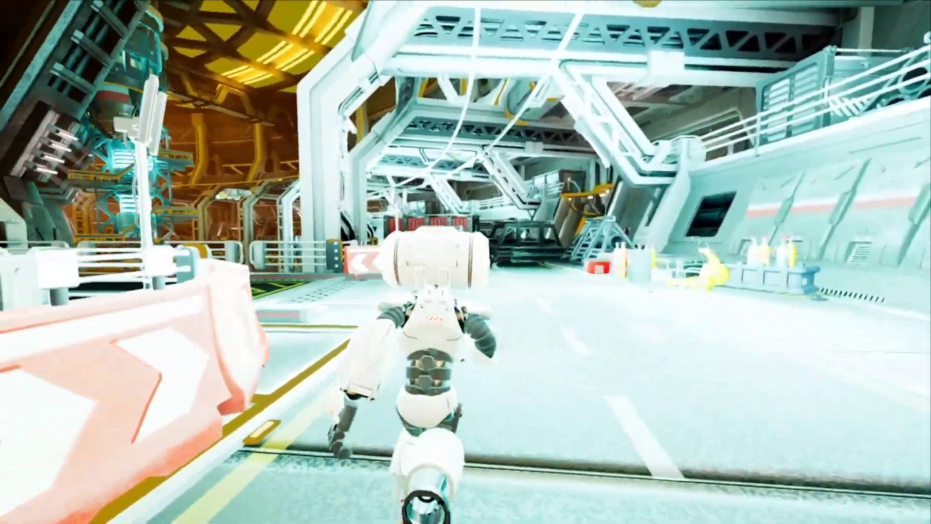
key("Escape")
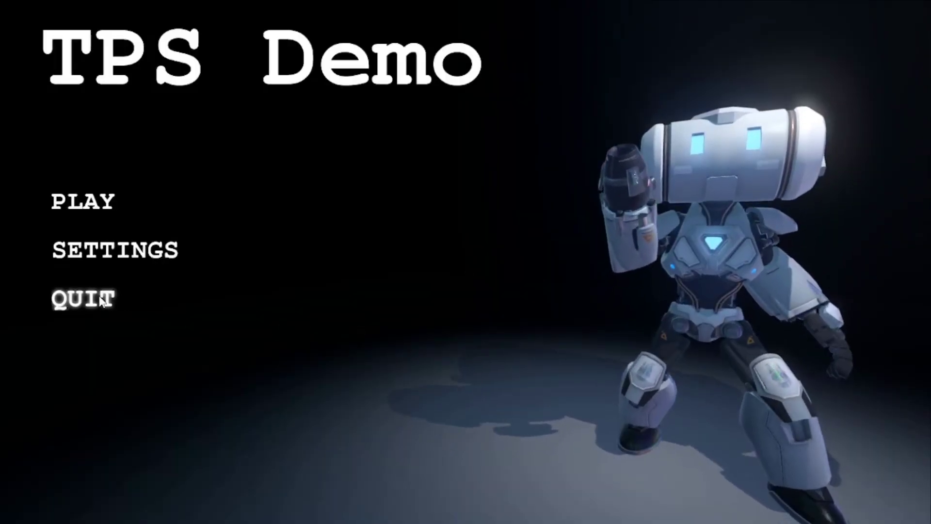
left_click(82, 298)
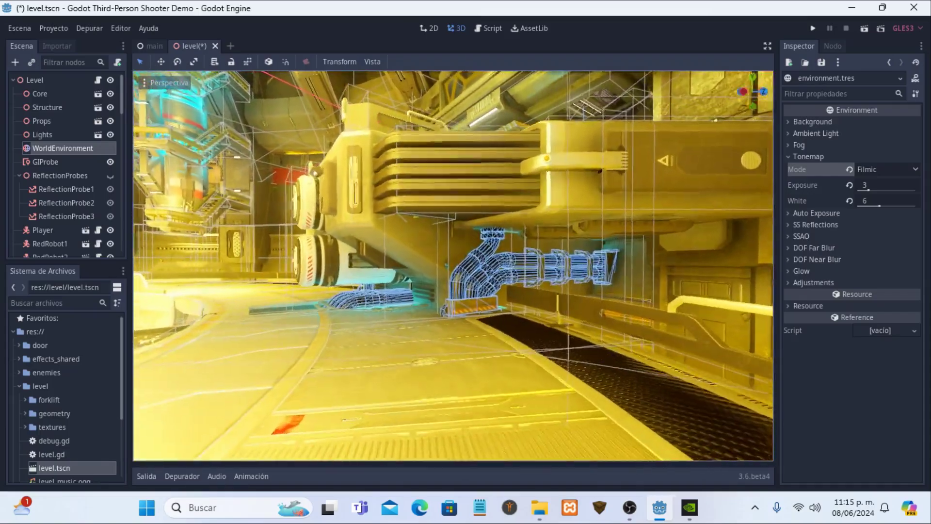
Tilt the viewport camera up to view the overexposed ceiling under Filmic tonemapping
mouse_move(453, 266)
right_mouse_down()
mouse_move(453, 194)
mouse_move(453, 291)
mouse_move(441, 291)
right_mouse_up()
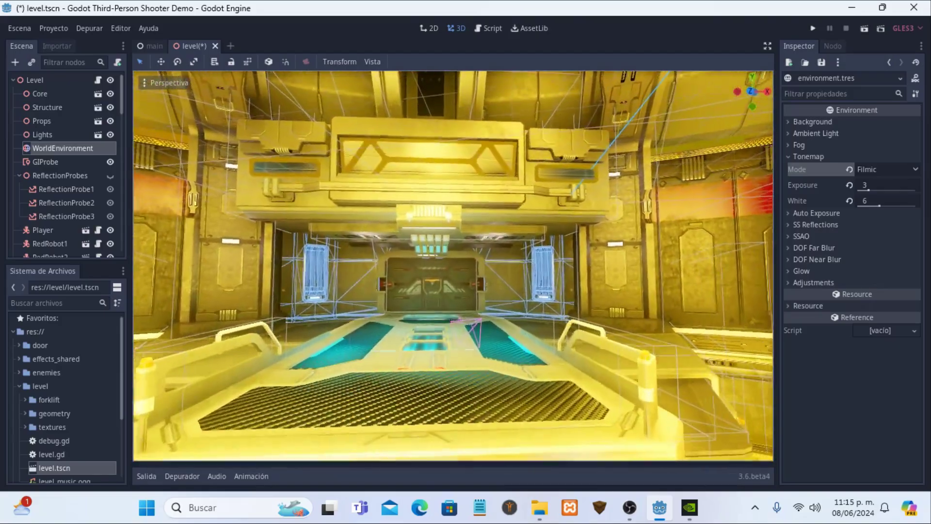
scroll(453, 266, "up", 5)
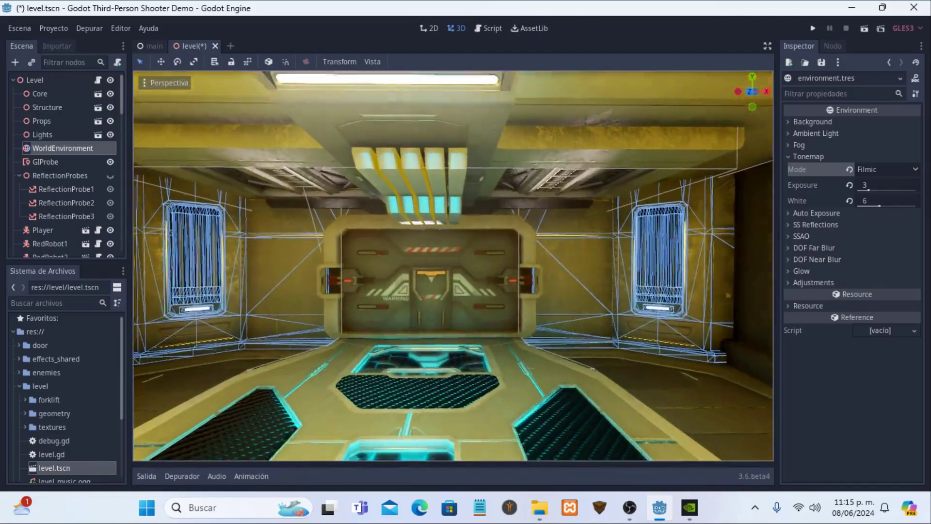
scroll(453, 265, "up", 5)
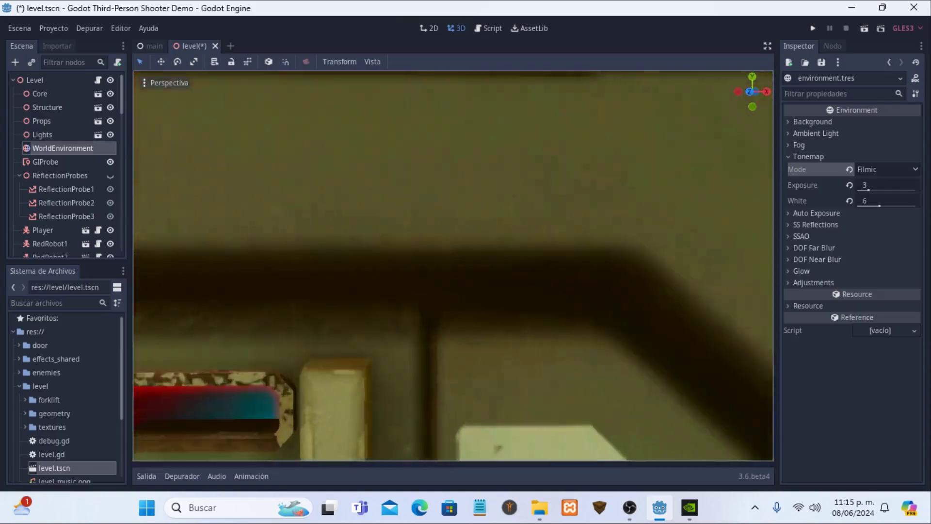
scroll(453, 266, "up", 2)
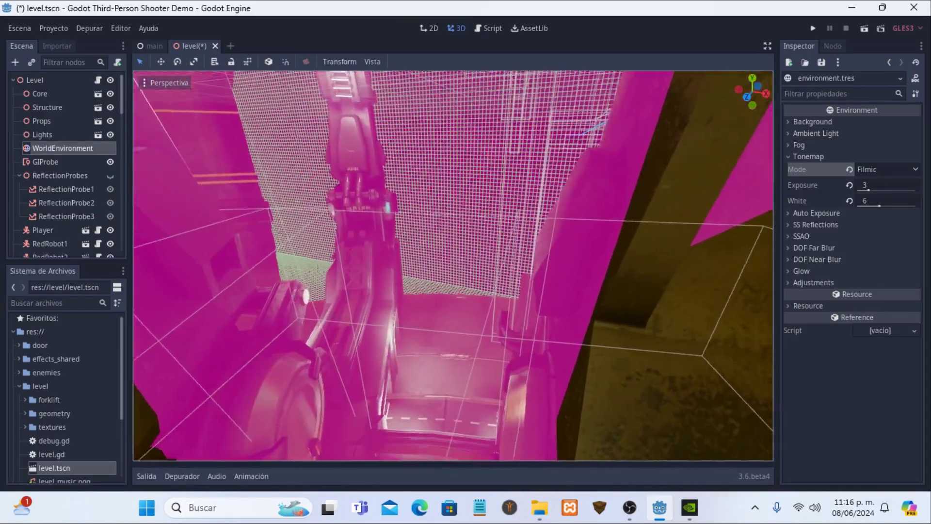
scroll(453, 266, "up", 2)
scroll(453, 265, "up", 2)
scroll(452, 265, "up", 2)
scroll(453, 266, "up", 2)
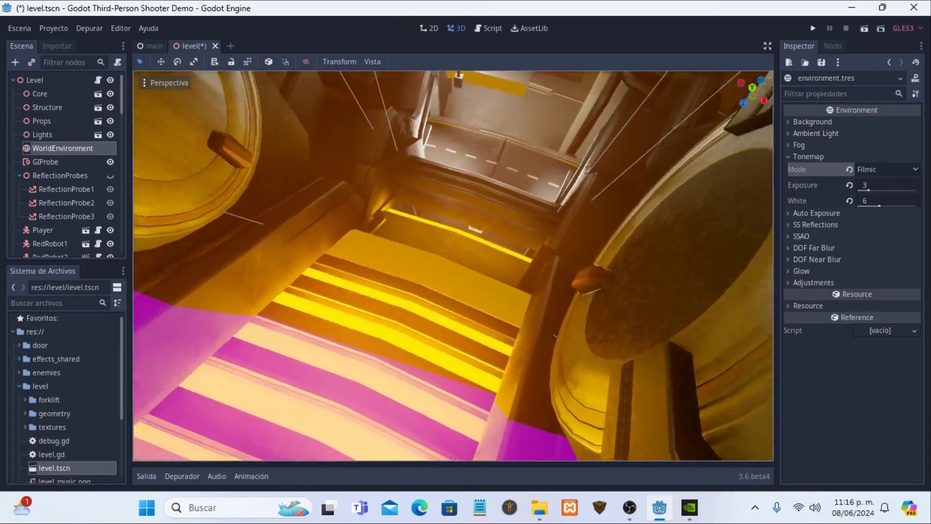
scroll(453, 266, "up", 2)
scroll(453, 266, "up", 2)
scroll(453, 266, "up", 2)
scroll(453, 266, "up", 2)
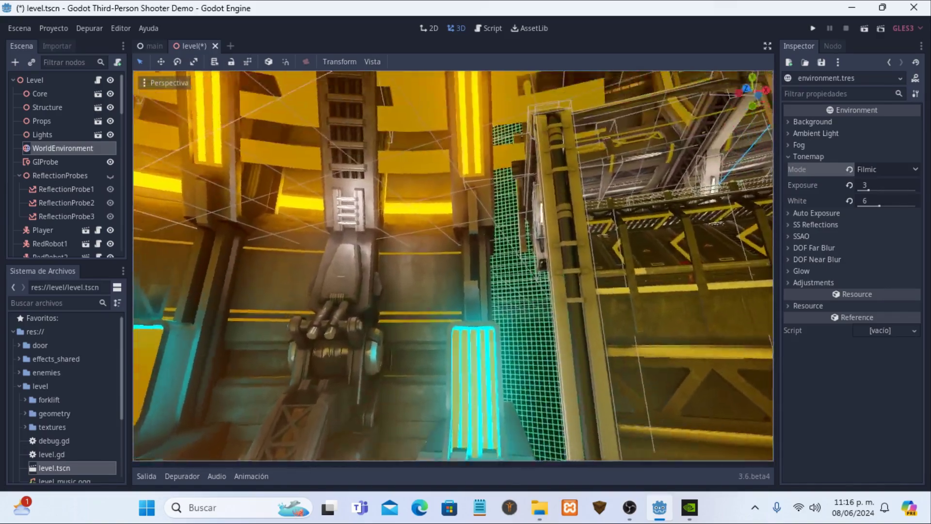
scroll(453, 266, "up", 2)
scroll(453, 266, "up", 2)
scroll(453, 266, "up", 2)
scroll(453, 266, "up", 2)
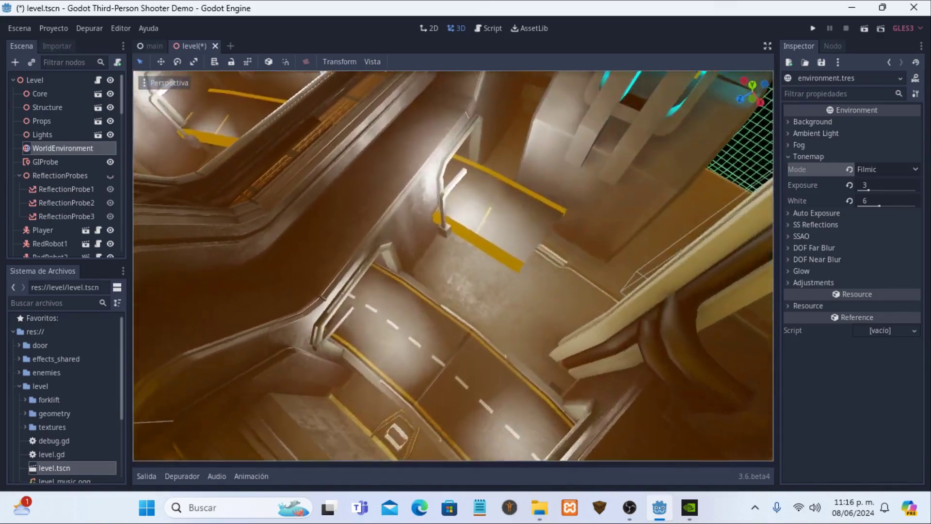
scroll(452, 266, "up", 2)
scroll(453, 266, "up", 2)
scroll(453, 265, "up", 2)
right_click_drag(453, 266, 453, 233)
right_click_drag(545, 291, 545, 327)
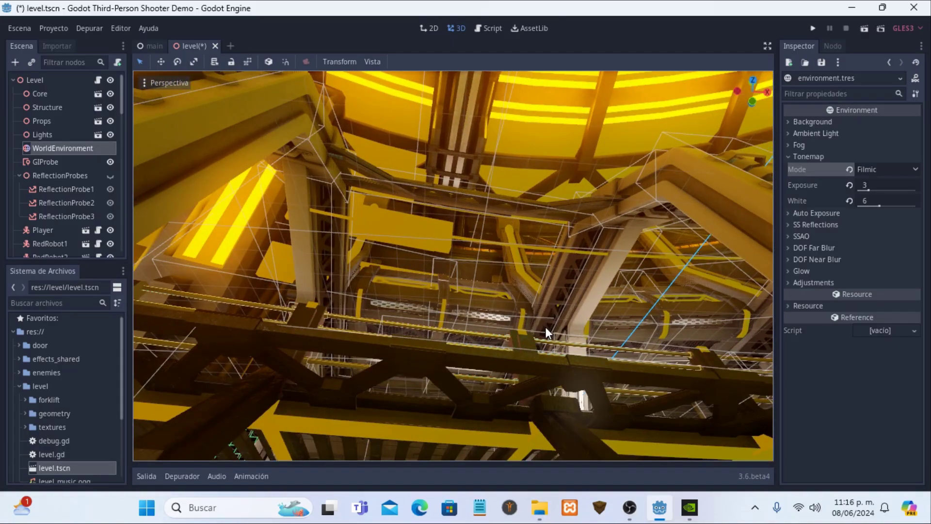
mouse_move(524, 334)
right_mouse_down()
mouse_move(524, 397)
mouse_move(485, 413)
mouse_move(465, 388)
mouse_move(485, 378)
mouse_move(480, 330)
right_mouse_up()
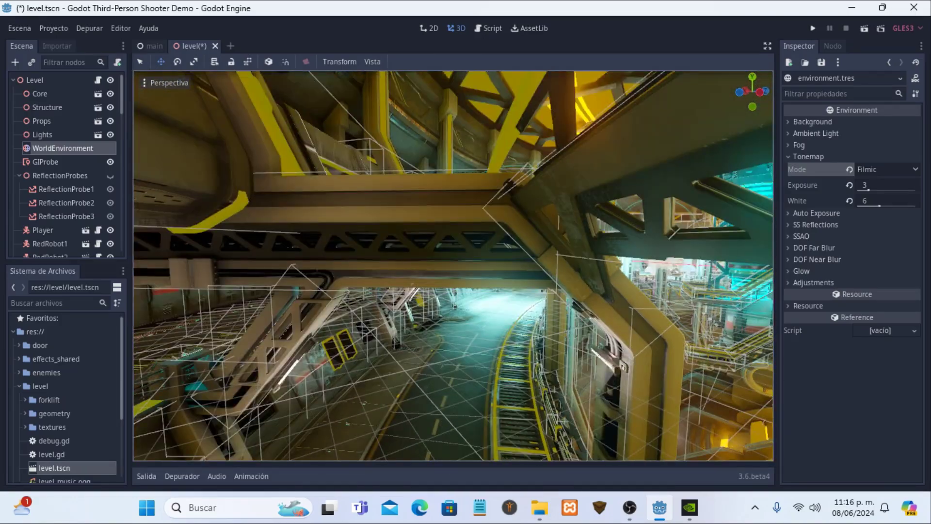
mouse_move(480, 329)
right_mouse_down()
mouse_move(496, 391)
mouse_move(490, 427)
mouse_move(485, 369)
right_mouse_up()
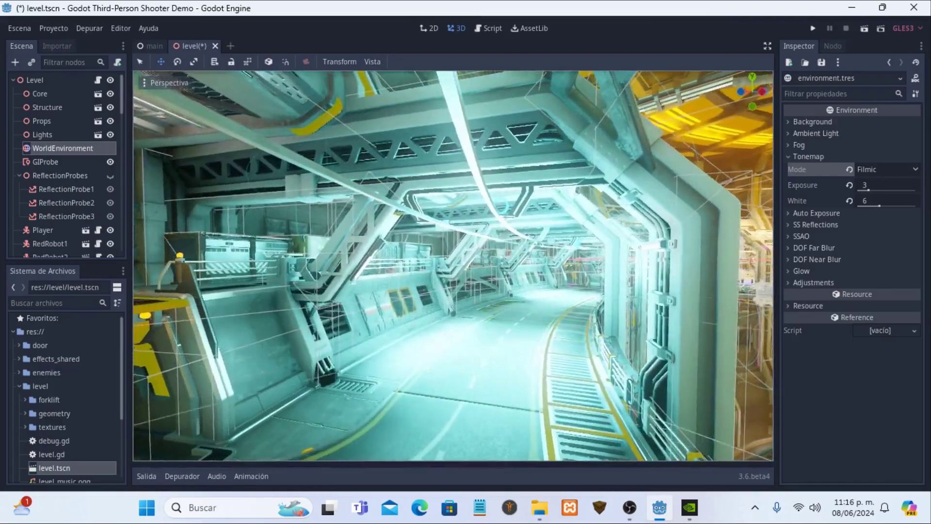
mouse_move(485, 369)
right_mouse_down()
mouse_move(427, 369)
mouse_move(485, 363)
mouse_move(456, 359)
right_mouse_up()
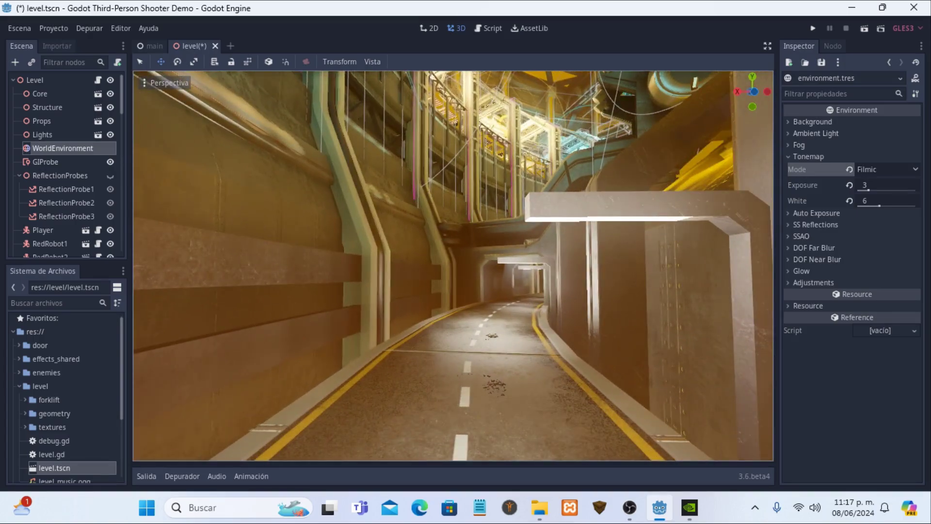
key("w")
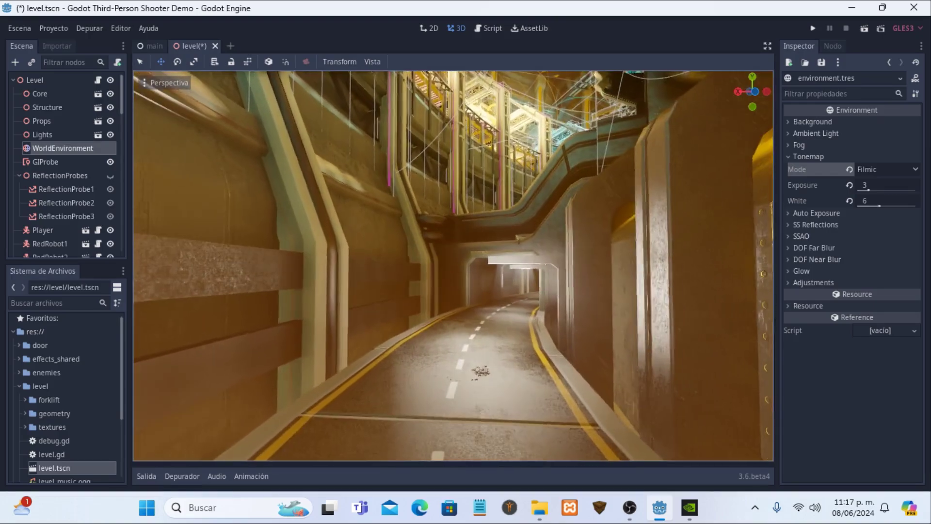
key("s")
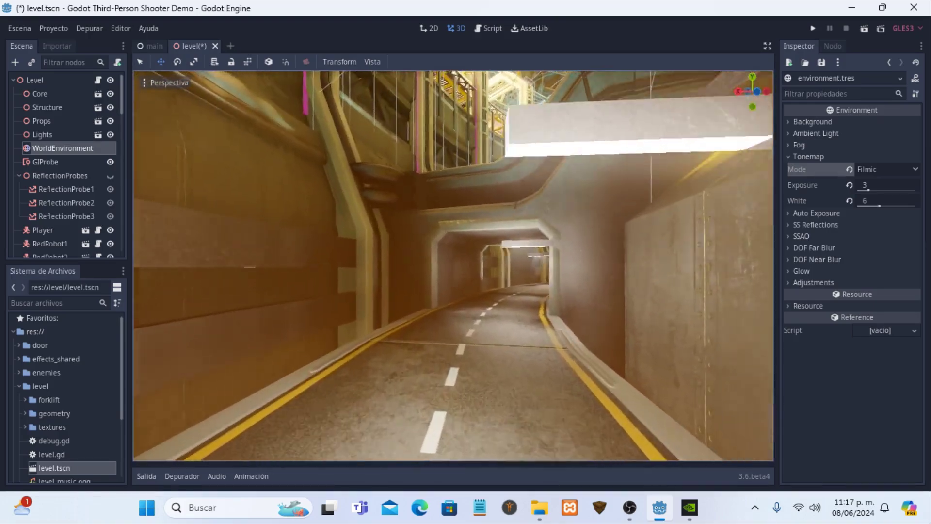
key("w")
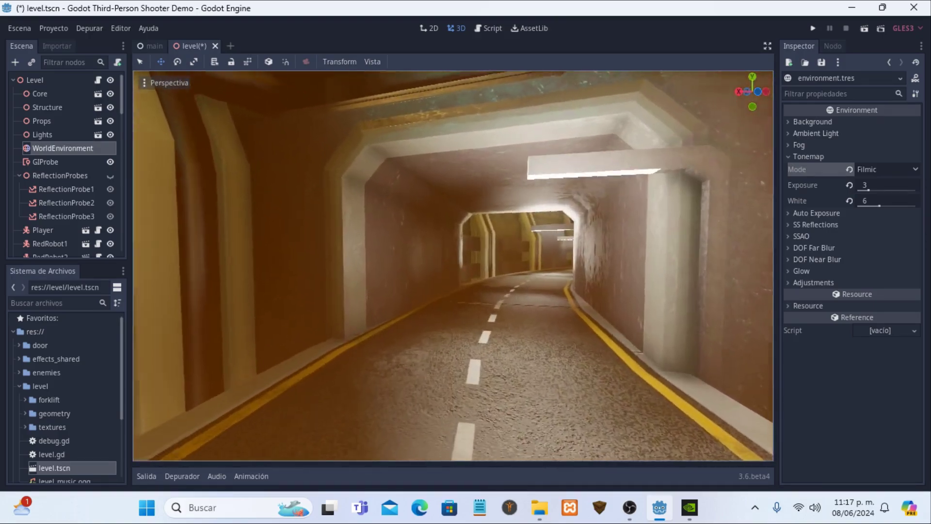
key("w")
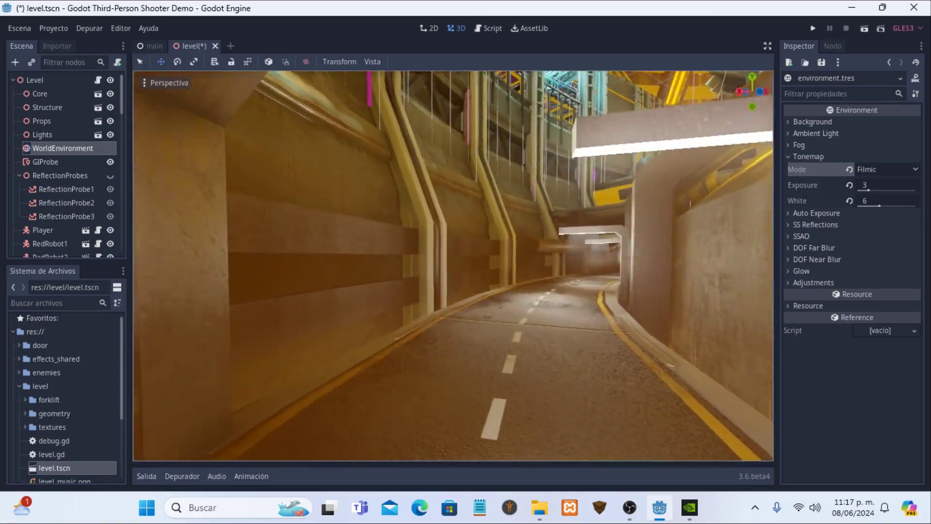
mouse_move(453, 266)
right_mouse_down()
mouse_move(453, 194)
mouse_move(453, 301)
right_mouse_up()
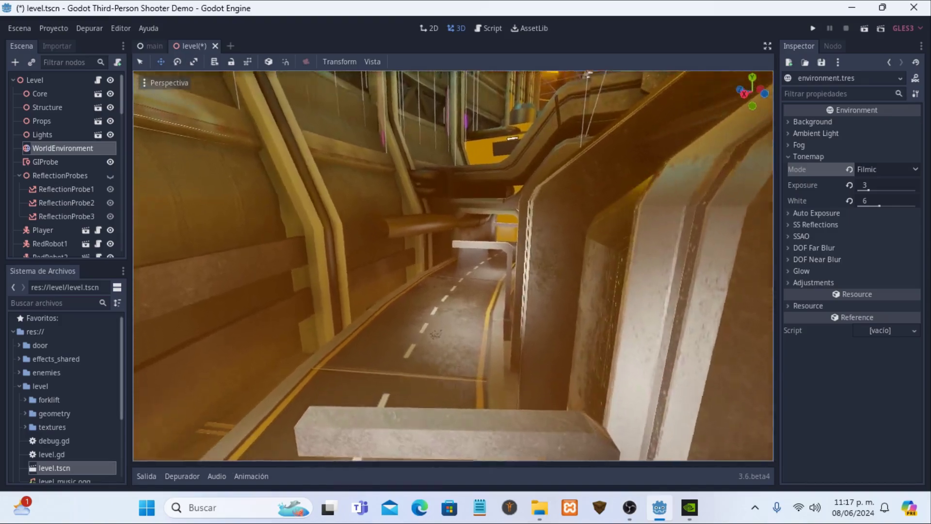
key("w")
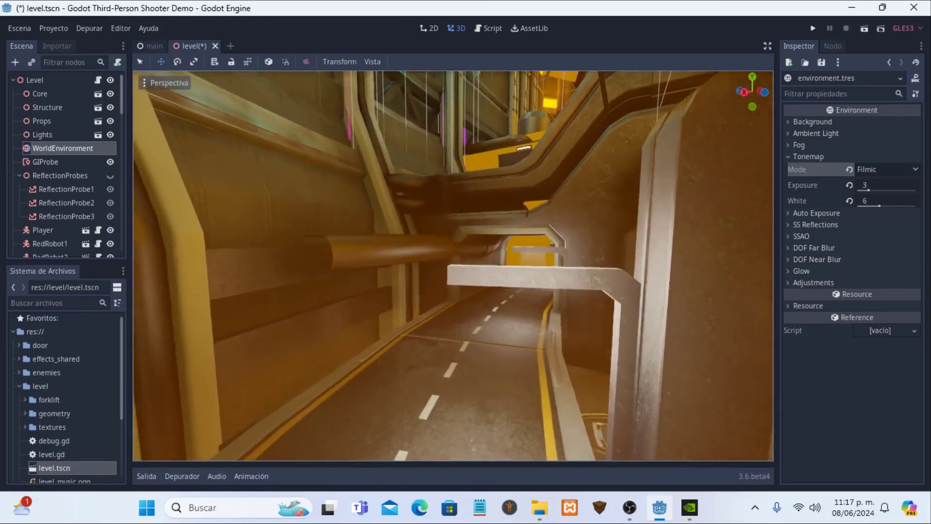
key("w")
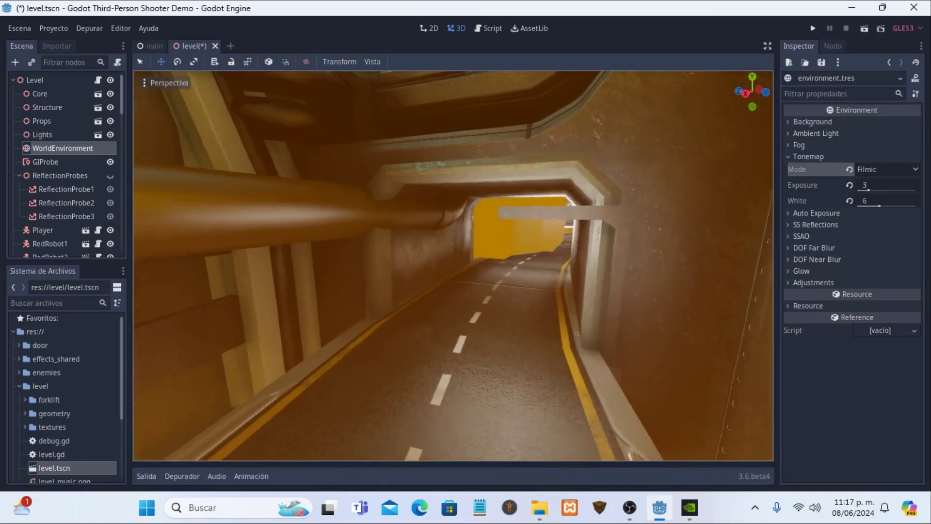
key("w")
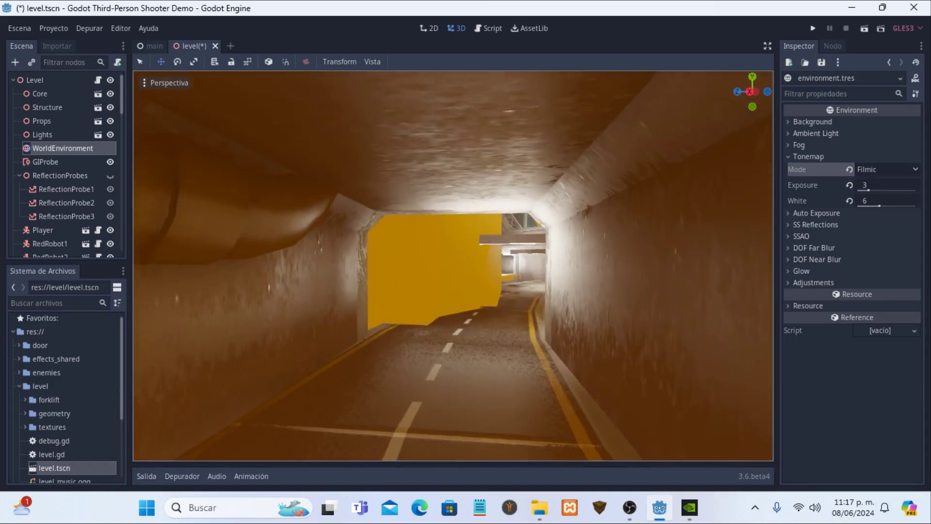
key("w")
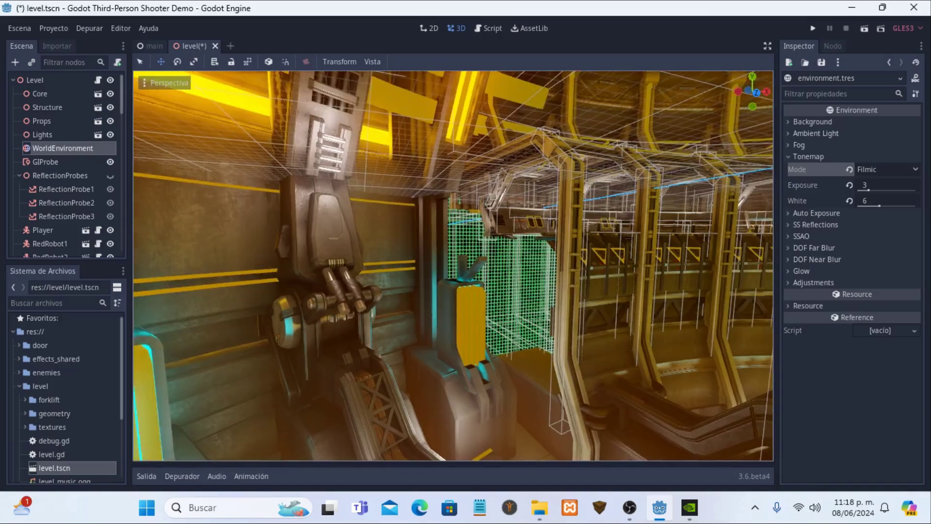
right_click_drag(453, 266, 453, 265)
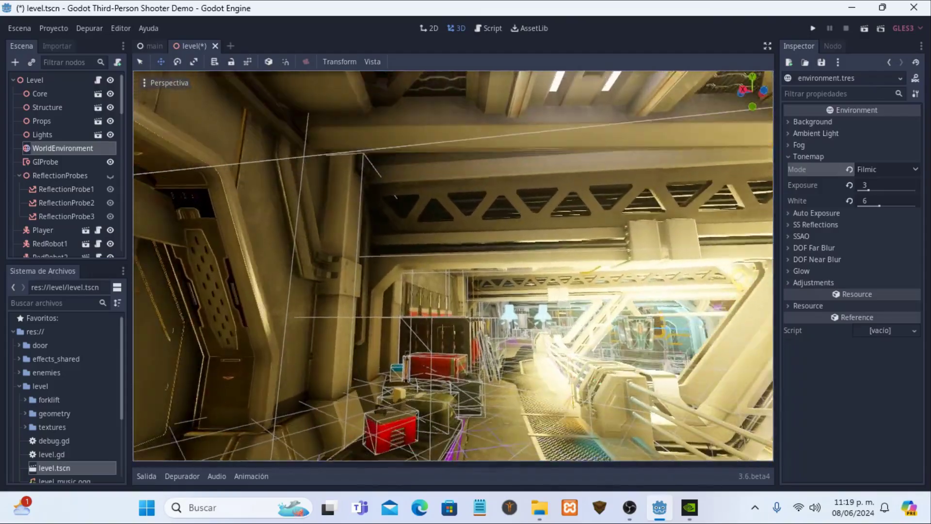
Fly the camera forward and preview the ACES Fitted, Linear and Reinhard tonemaps before returning to Filmic
key("w")
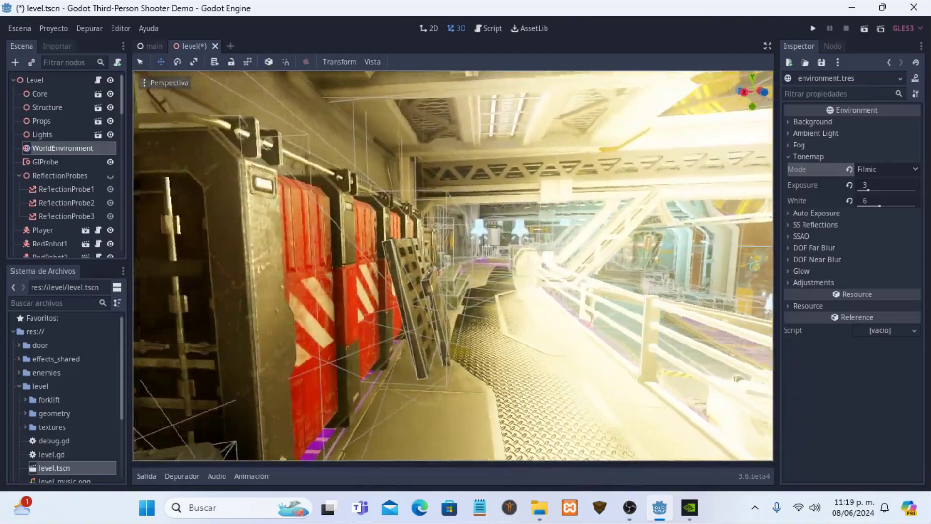
key("w")
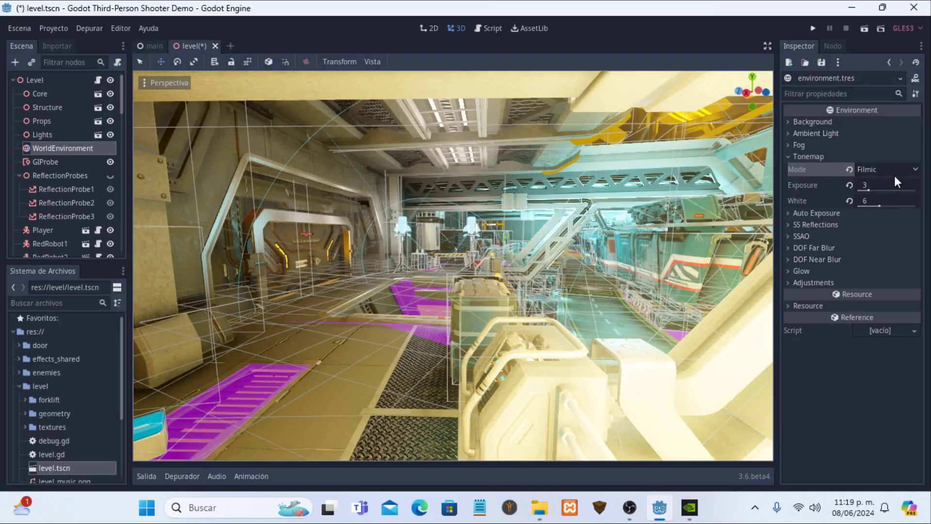
left_click(885, 167)
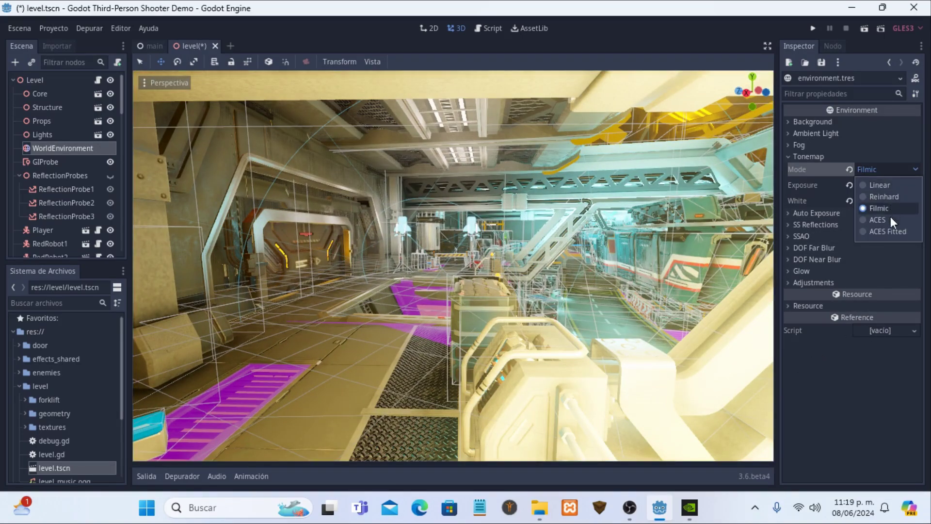
left_click(892, 231)
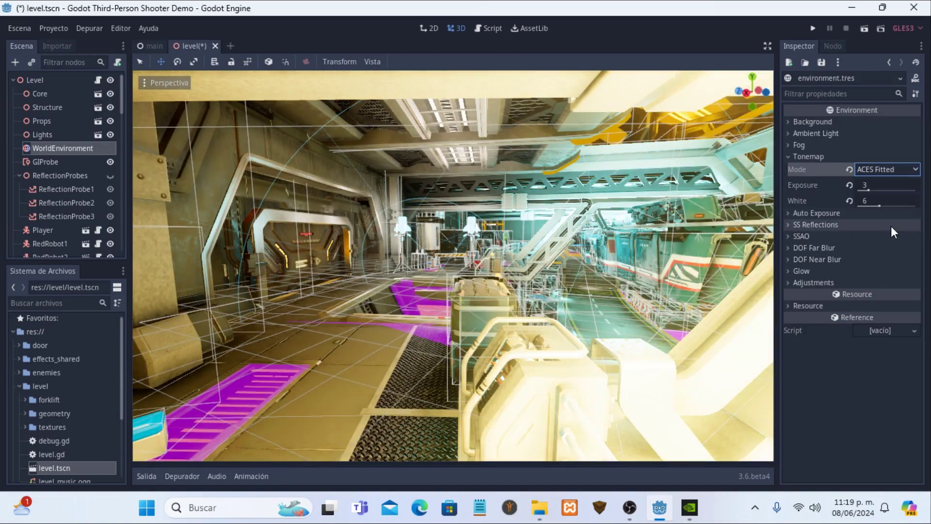
left_click(886, 169)
left_click(891, 185)
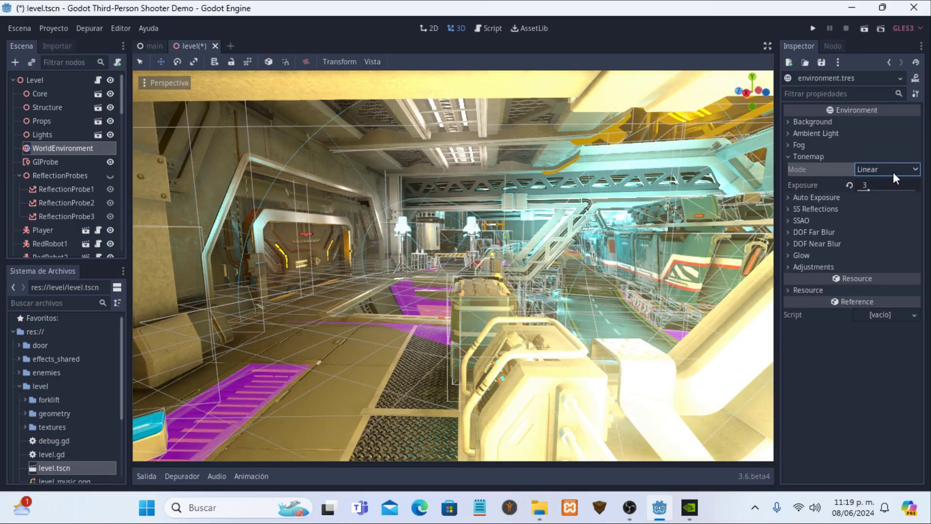
left_click(893, 173)
left_click(897, 195)
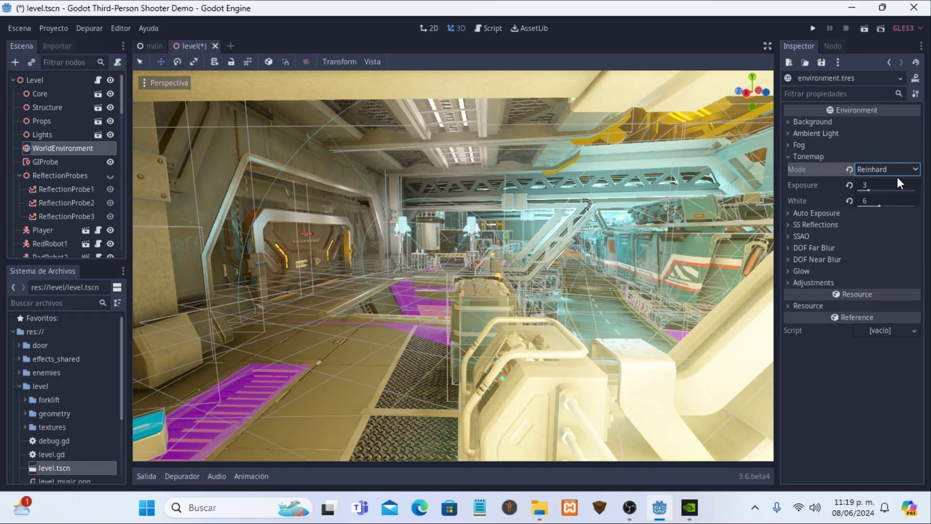
left_click(892, 168)
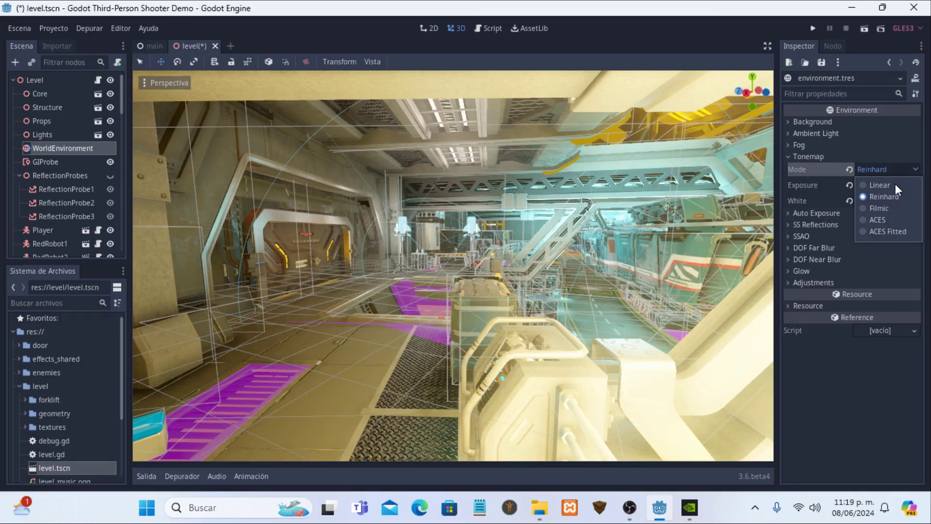
left_click(888, 207)
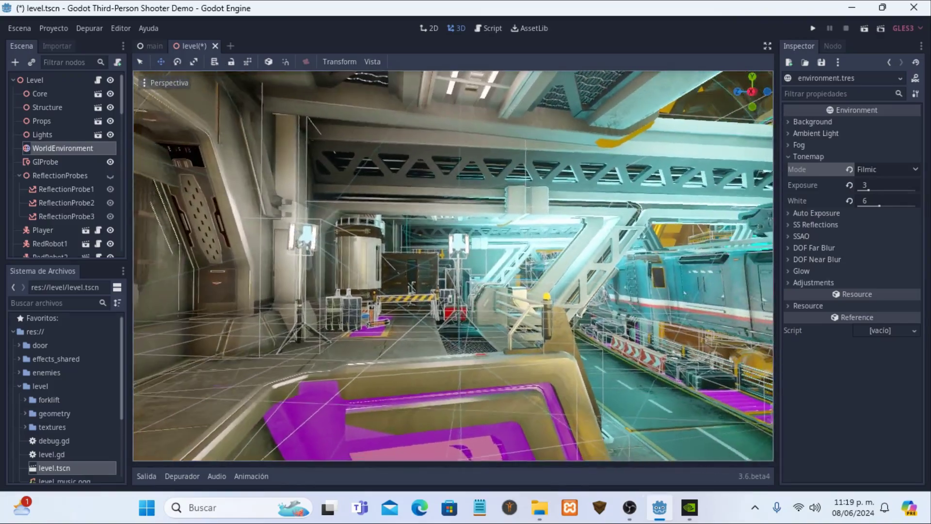
Lower the Filmic exposure and adjust the White value while viewing the room and train
right_click_drag(454, 266, 692, 249)
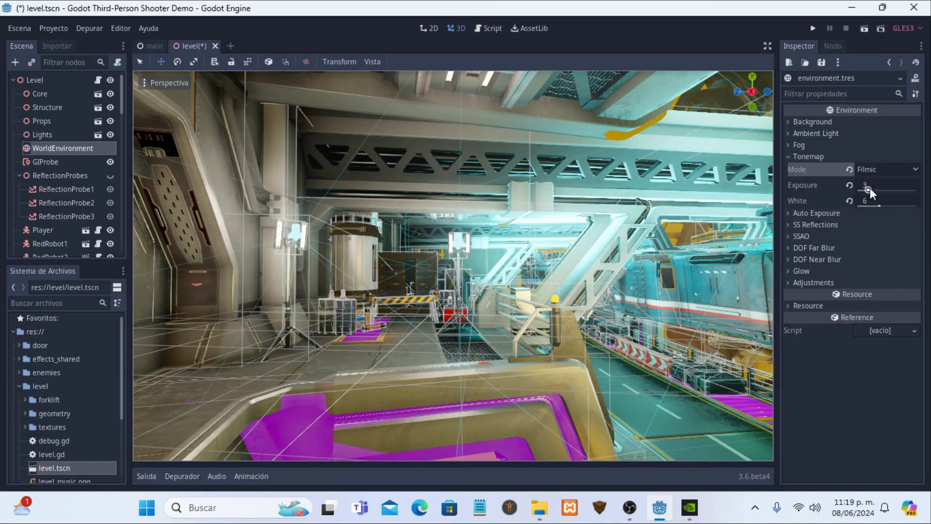
left_click_drag(870, 188, 864, 189)
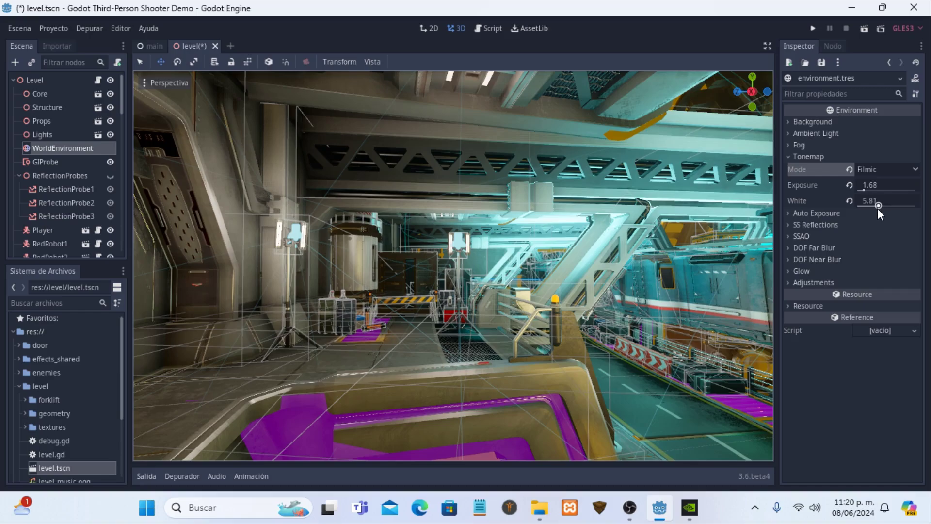
mouse_move(882, 210)
left_mouse_down()
mouse_move(856, 202)
mouse_move(883, 207)
left_mouse_up()
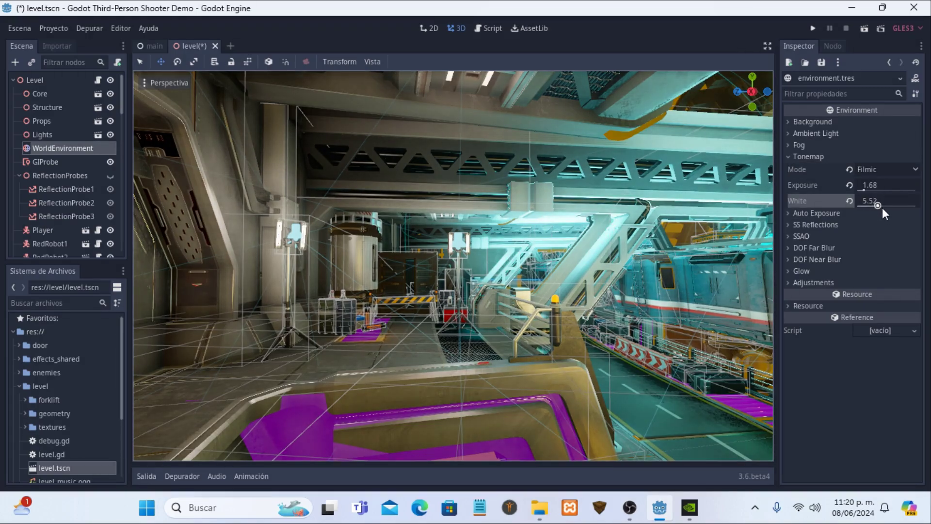
right_click_drag(583, 234, 583, 233)
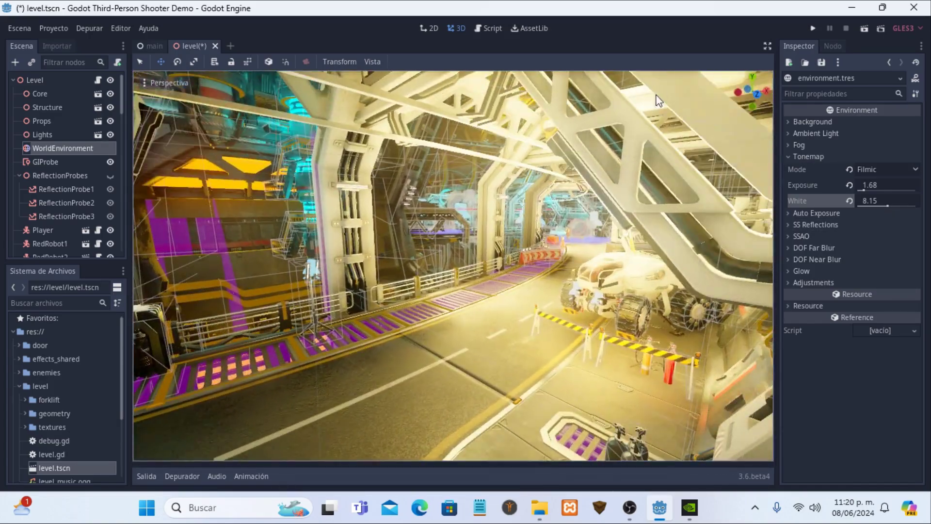
Switch the tonemap to ACES Fitted and set its exposure to 1.32, then fly through the hangar
left_click(884, 169)
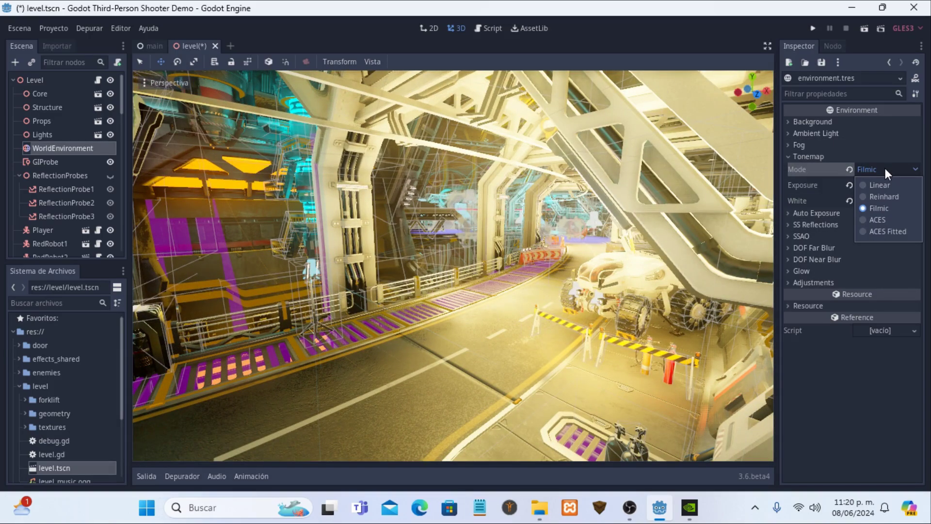
left_click(883, 229)
right_click_drag(604, 221, 604, 222)
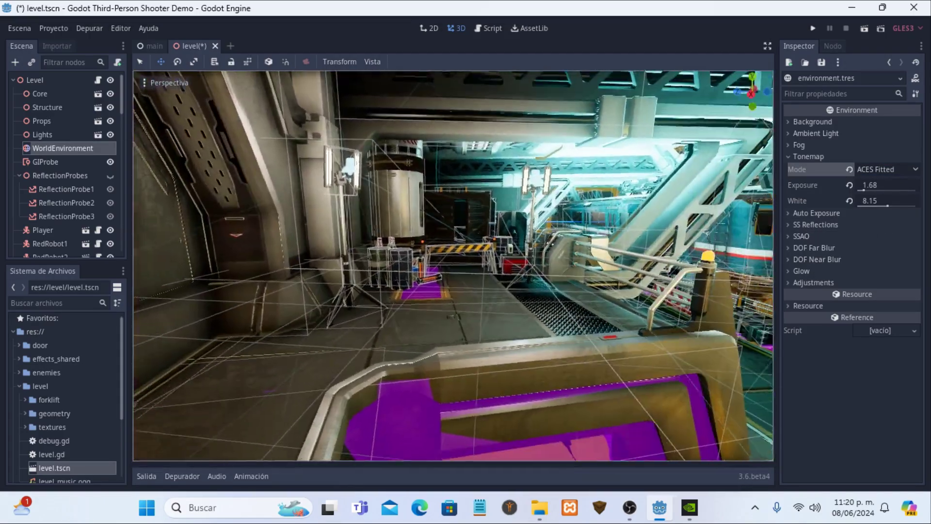
left_click(863, 185)
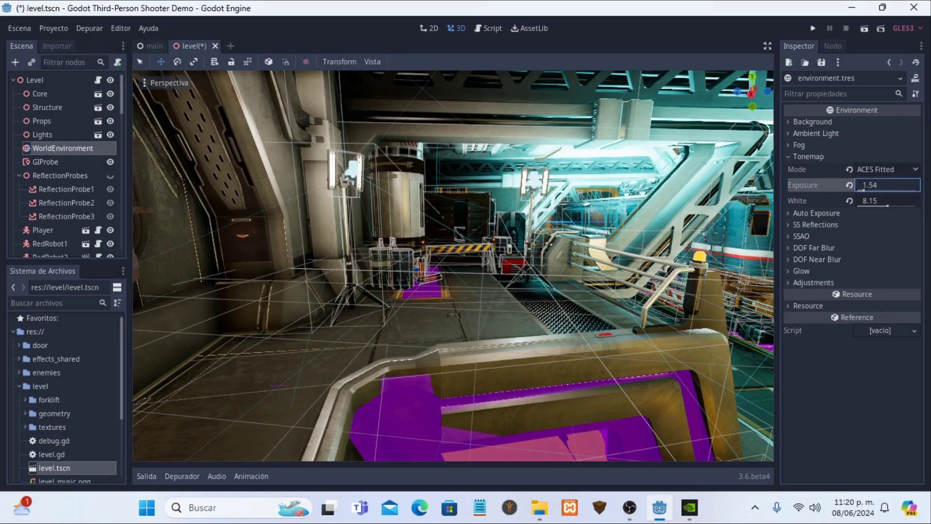
left_click_drag(863, 186, 862, 186)
right_click_drag(454, 266, 453, 265)
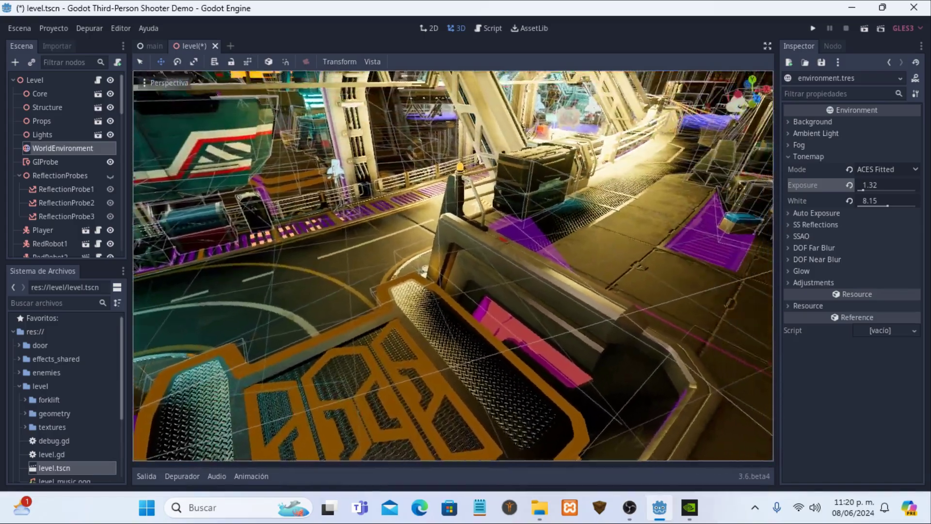
right_click_drag(550, 234, 550, 234)
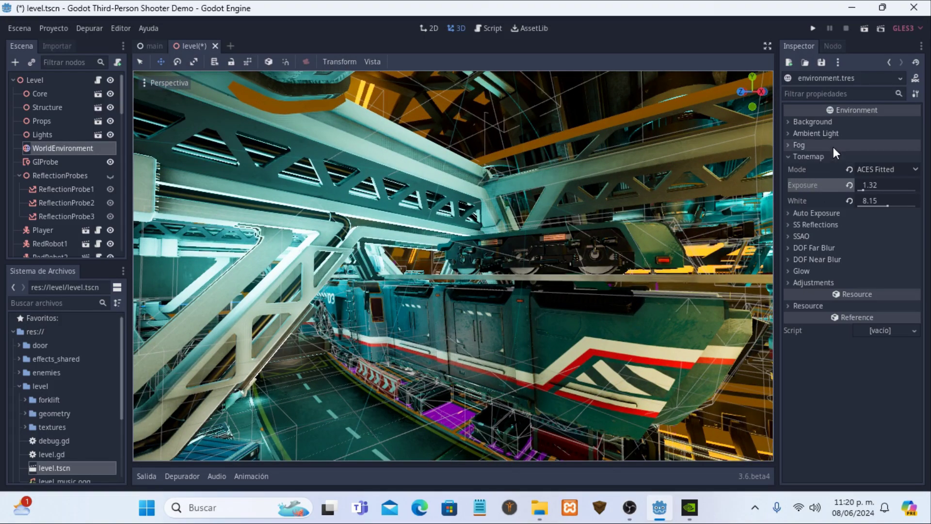
Expand the Ambient Light and Fog sections and briefly check the Background settings in the Inspector
left_click(832, 133)
left_click(832, 133)
left_click(811, 144)
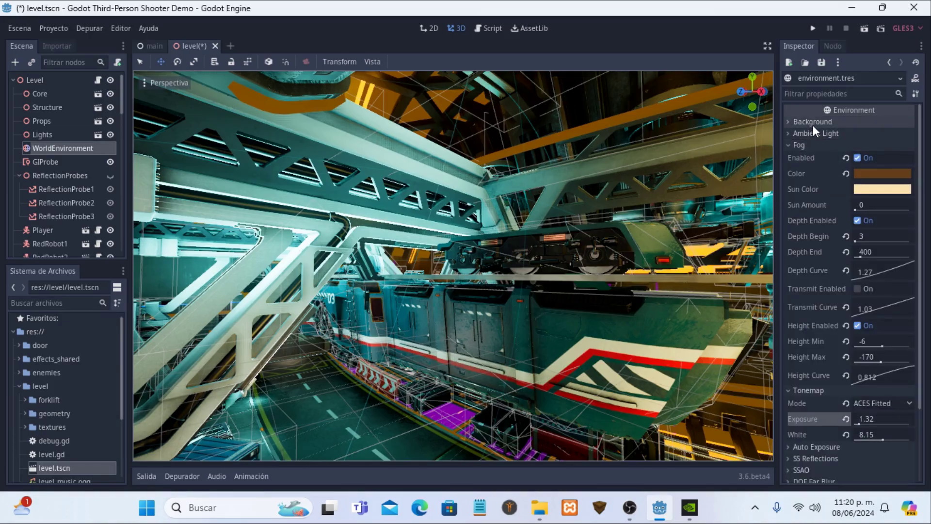
left_click(817, 121)
left_click(817, 121)
scroll(799, 217, "down", 2)
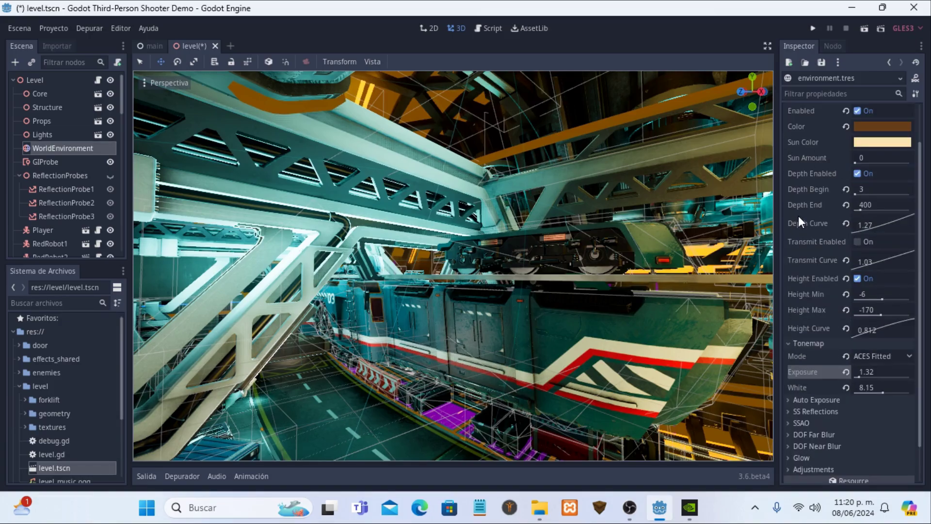
scroll(798, 219, "down", 2)
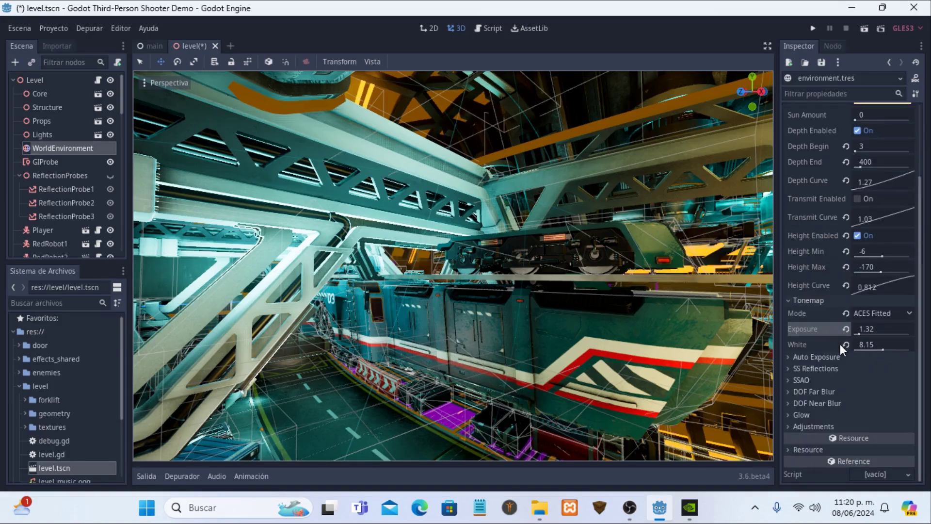
Expand SS Reflections and SSAO, then enable DOF Far Blur (distance 10, transition 5, amount 0.1)
left_click(835, 368)
scroll(836, 356, "down", 1)
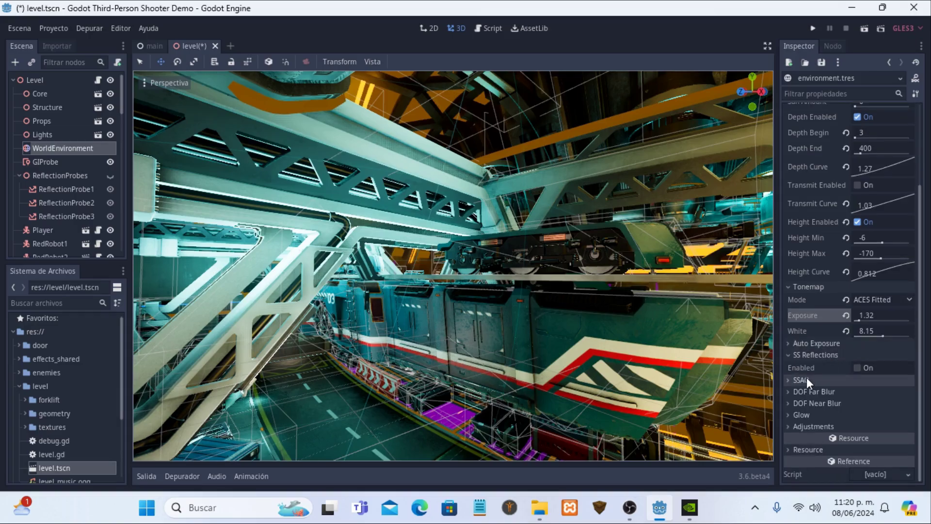
left_click(807, 379)
scroll(824, 349, "down", 2)
scroll(821, 348, "down", 3)
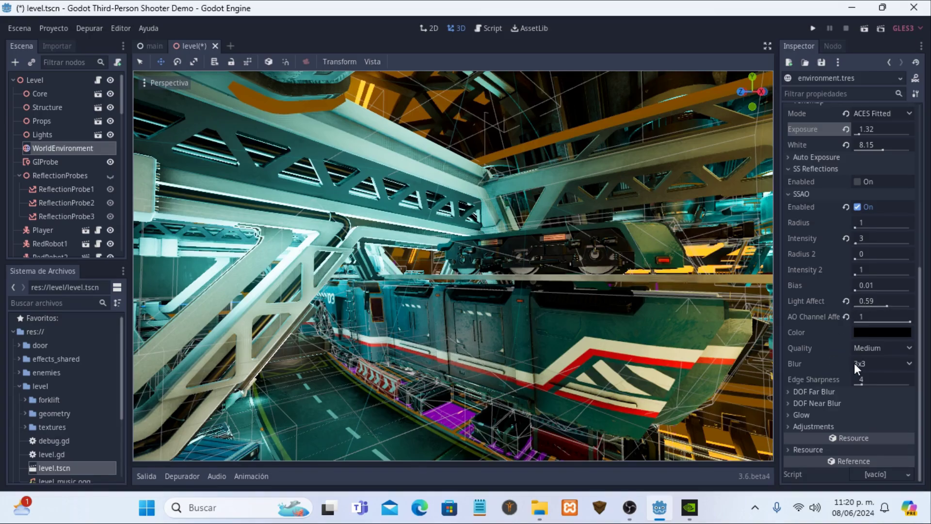
left_click(832, 390)
scroll(834, 364, "down", 1)
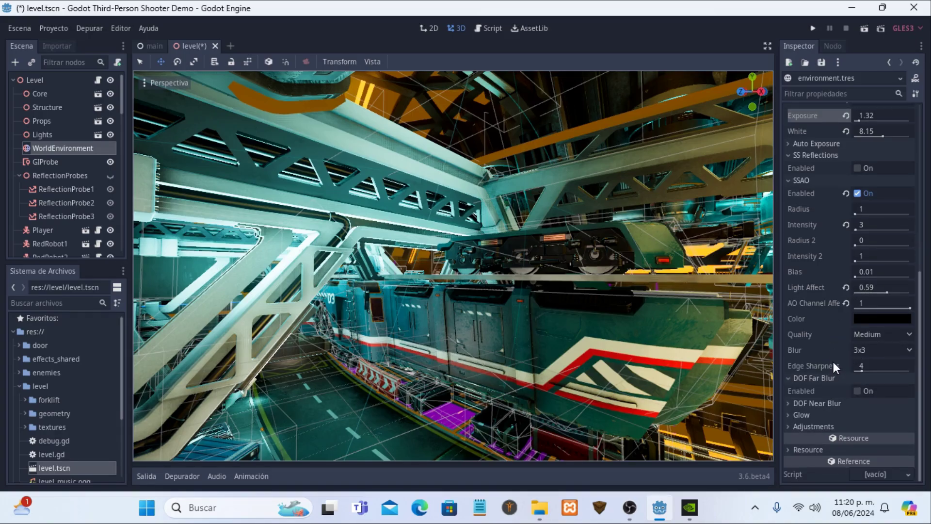
left_click(856, 391)
Disable DOF Far Blur and enable DOF Near Blur at distance 2, checking the blur near the lamps
scroll(791, 367, "down", 3)
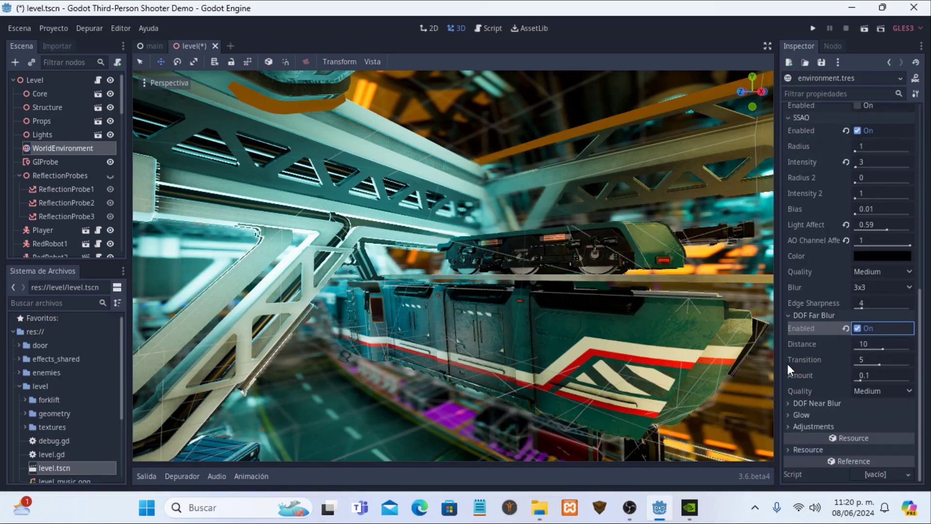
mouse_move(758, 362)
right_mouse_down()
mouse_move(485, 359)
mouse_move(485, 388)
mouse_move(510, 383)
mouse_move(490, 373)
right_mouse_up()
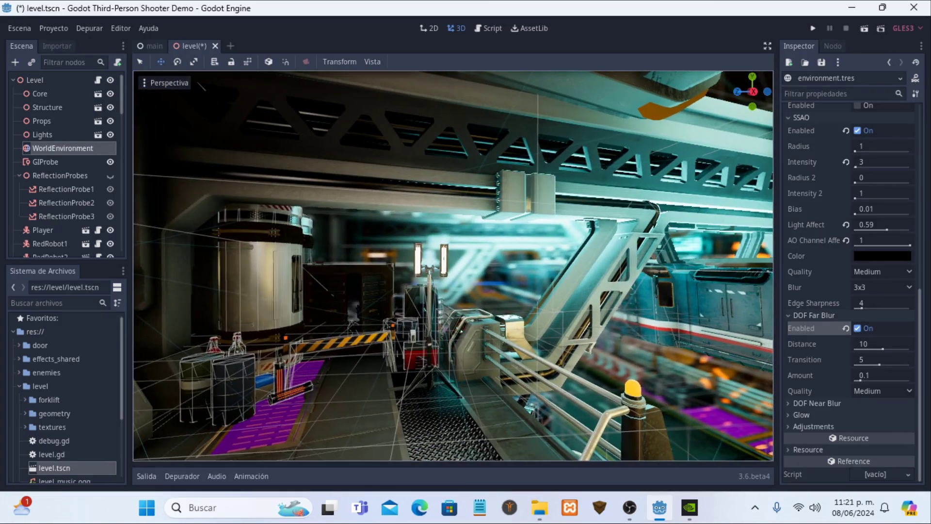
mouse_move(625, 333)
right_mouse_down()
mouse_move(596, 335)
mouse_move(727, 330)
right_mouse_up()
left_click(860, 328)
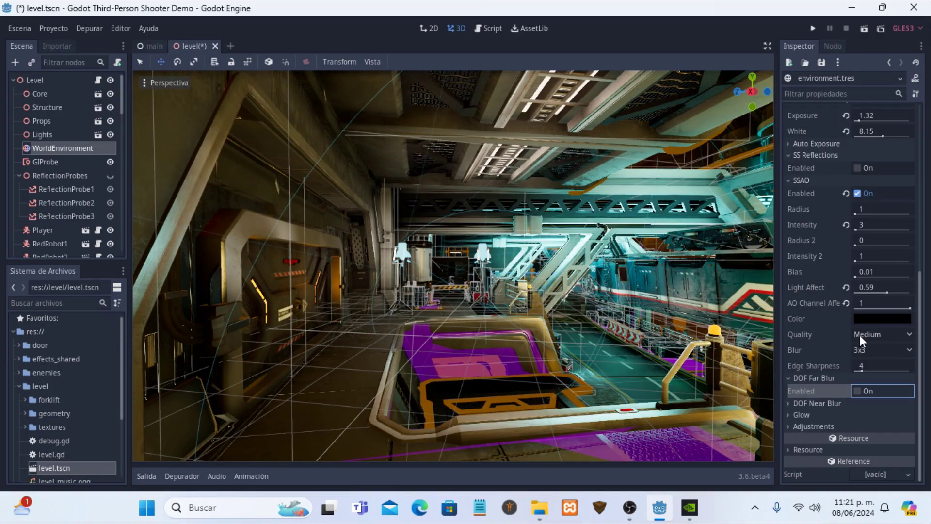
left_click(794, 404)
left_click(857, 416)
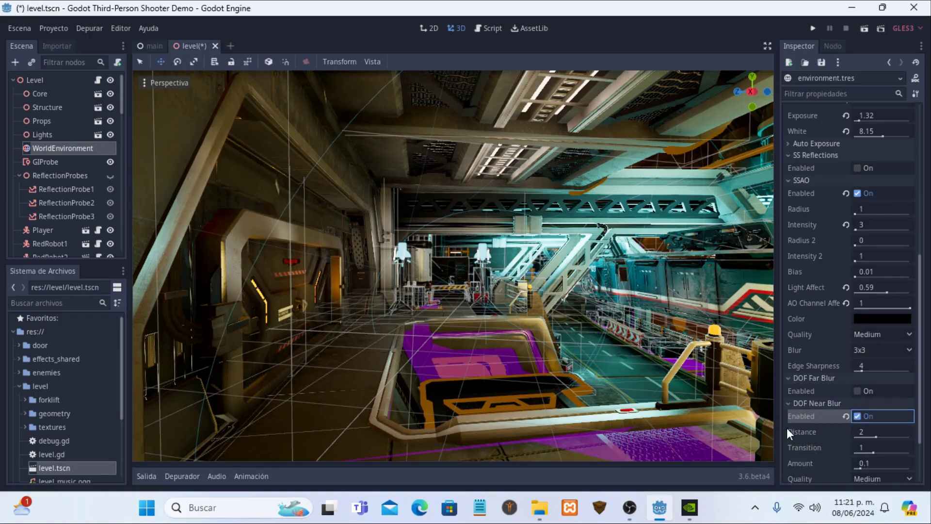
right_click_drag(638, 374, 638, 373)
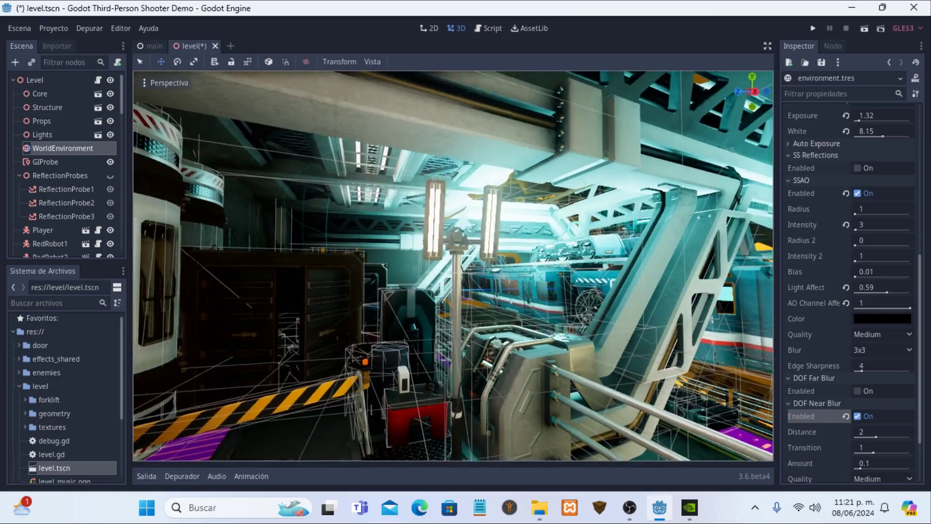
right_click_drag(638, 374, 638, 374)
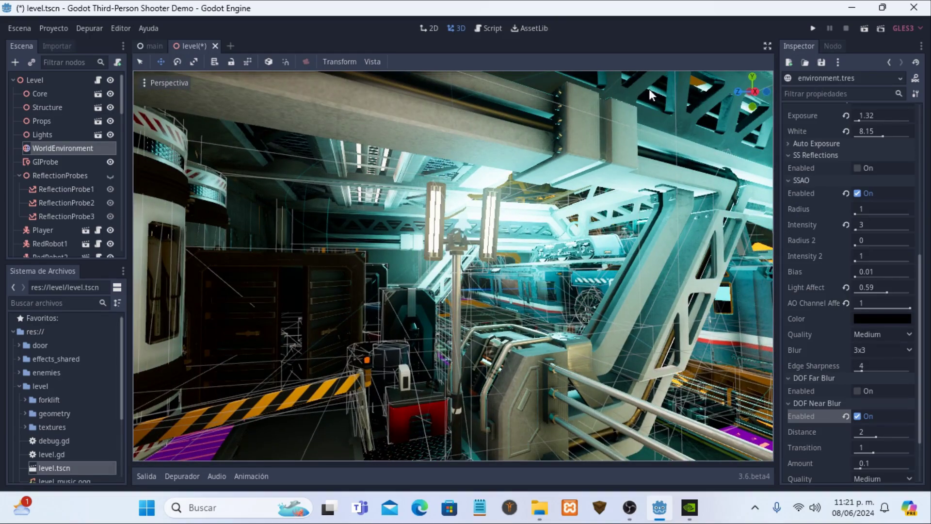
Run the project from the editor, start the game, and run the robot along the walkway past crates
left_click(813, 28)
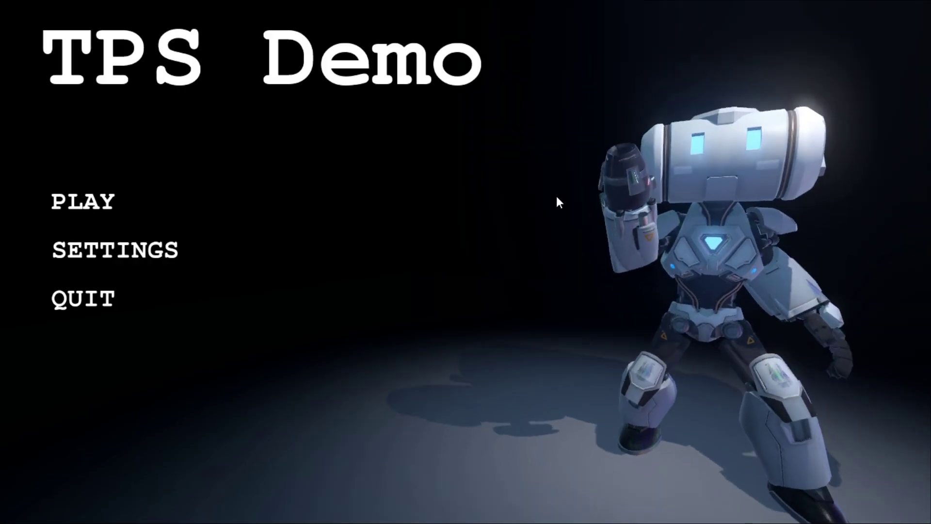
left_click(108, 203)
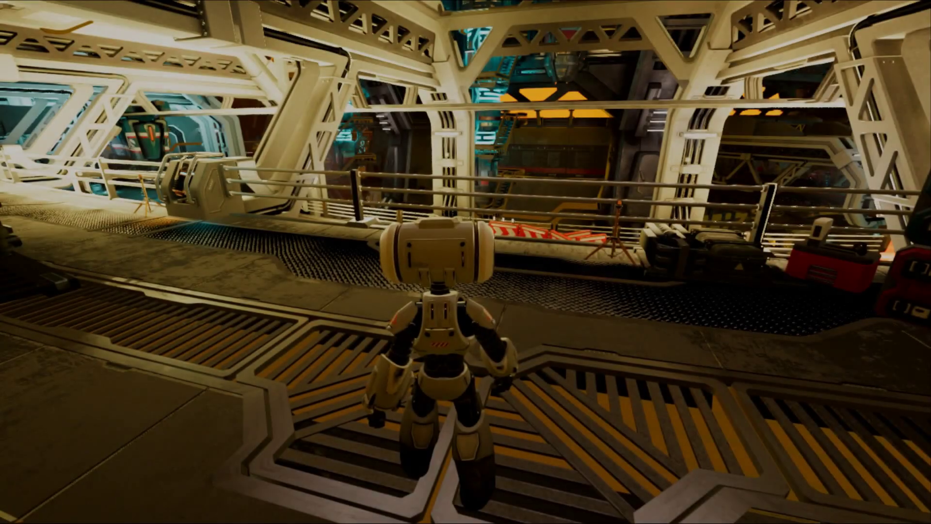
key("w")
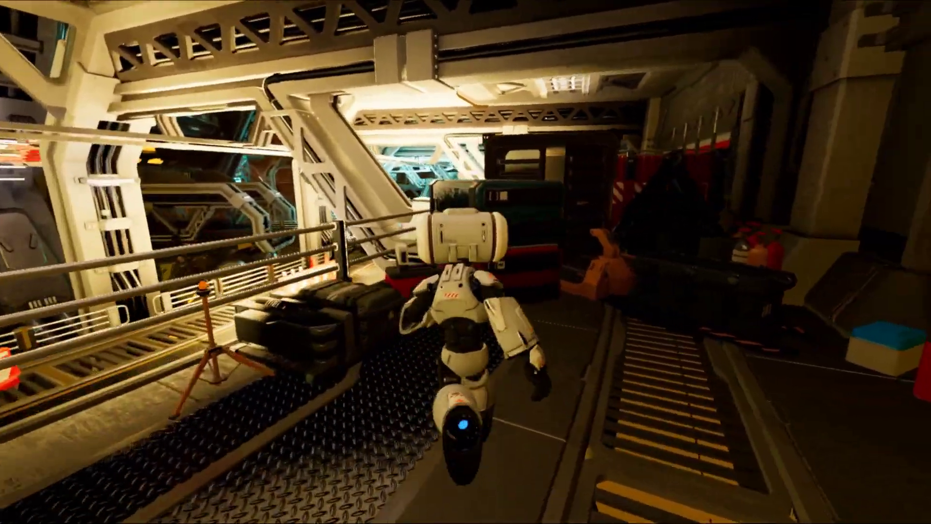
key("w")
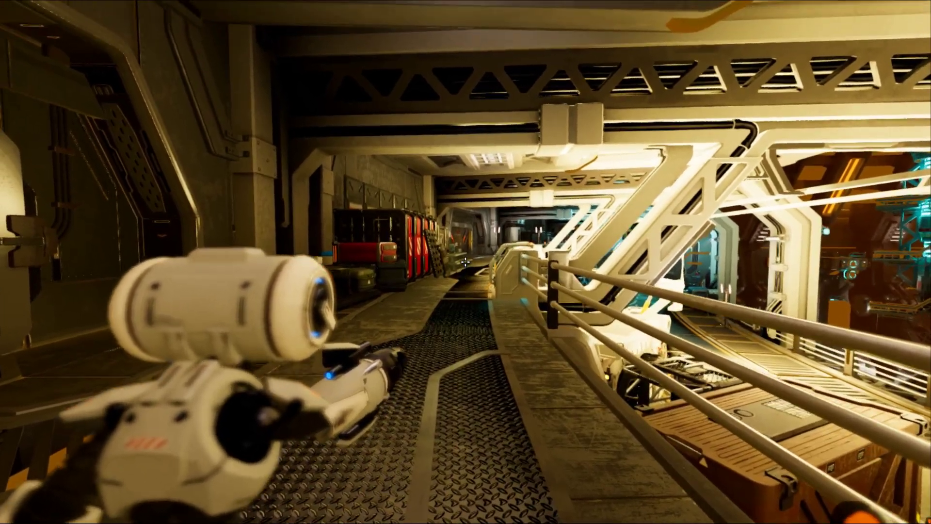
key("w")
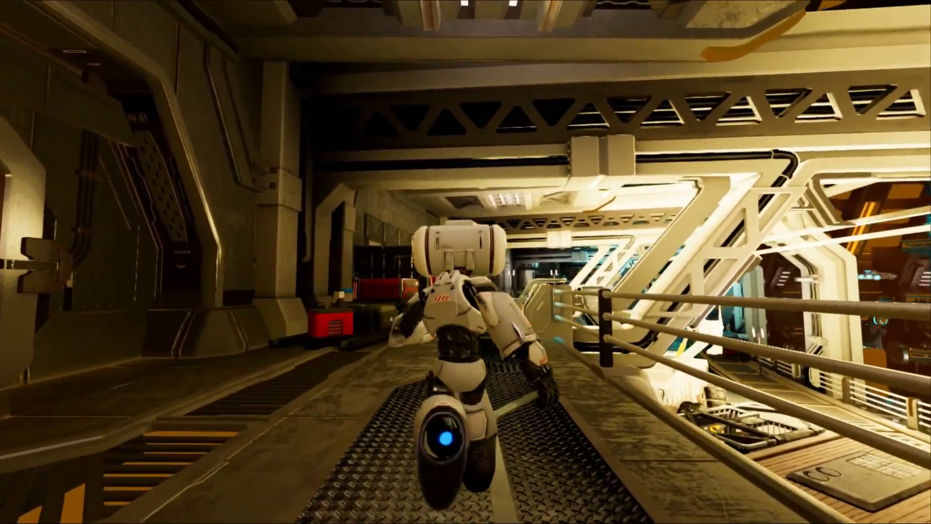
key("w")
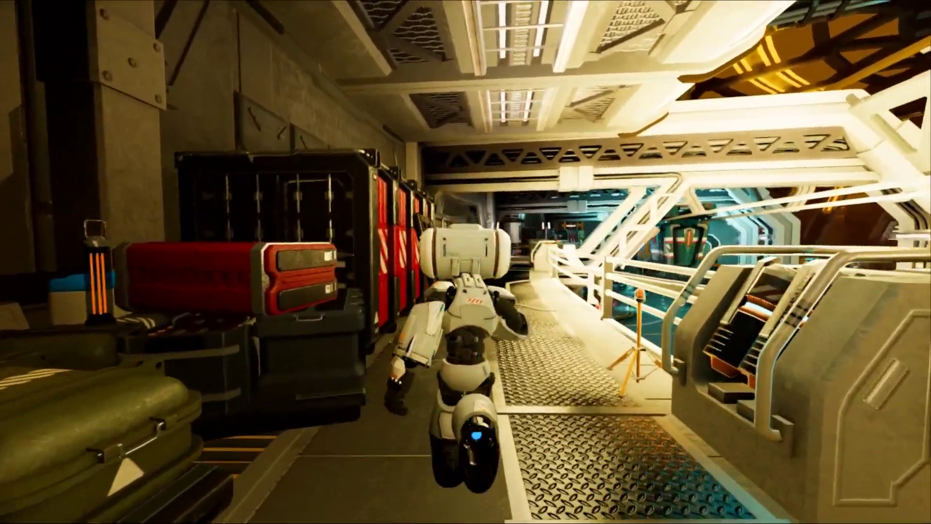
key("w")
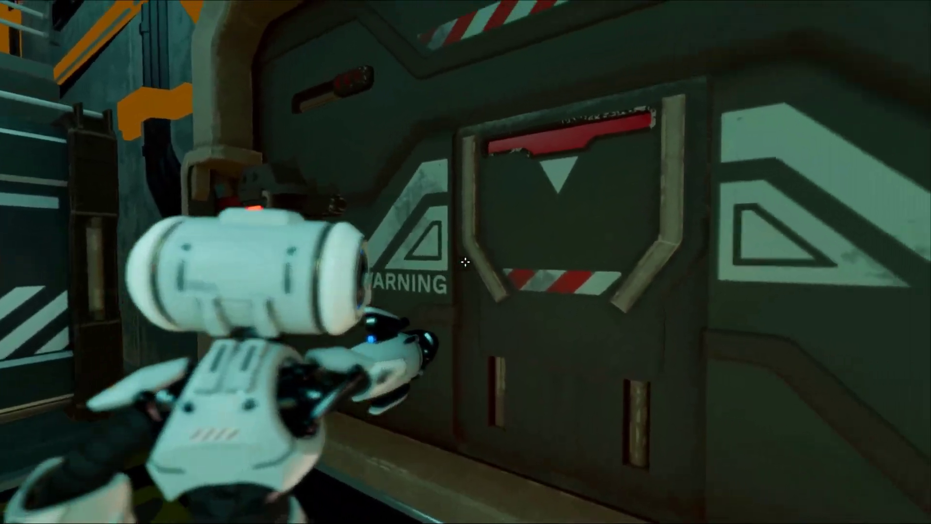
Fire at the door, then run down the roadway past the big vehicle and brown container
left_click(464, 262)
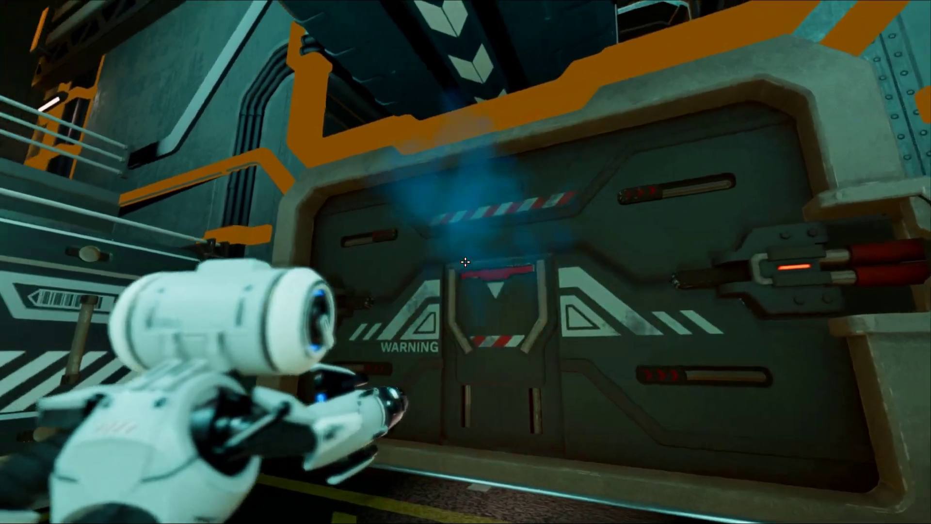
key("w")
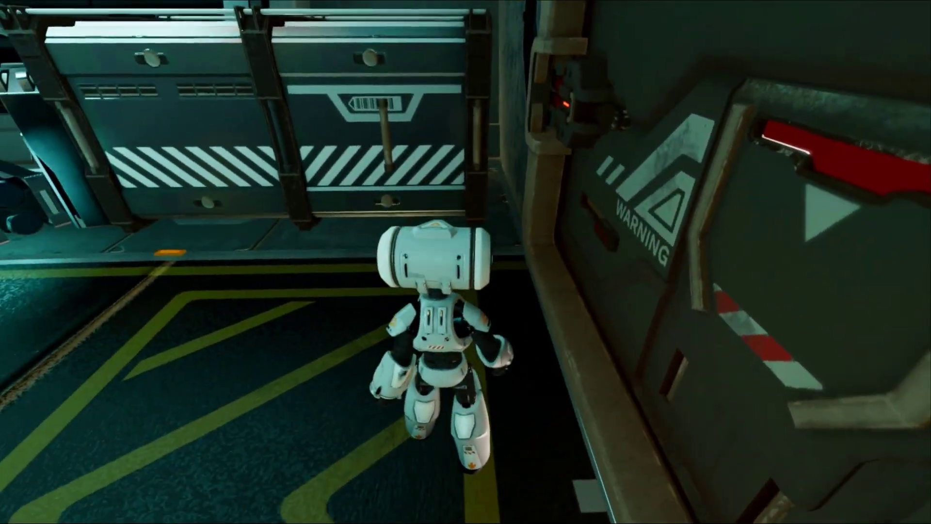
key("a")
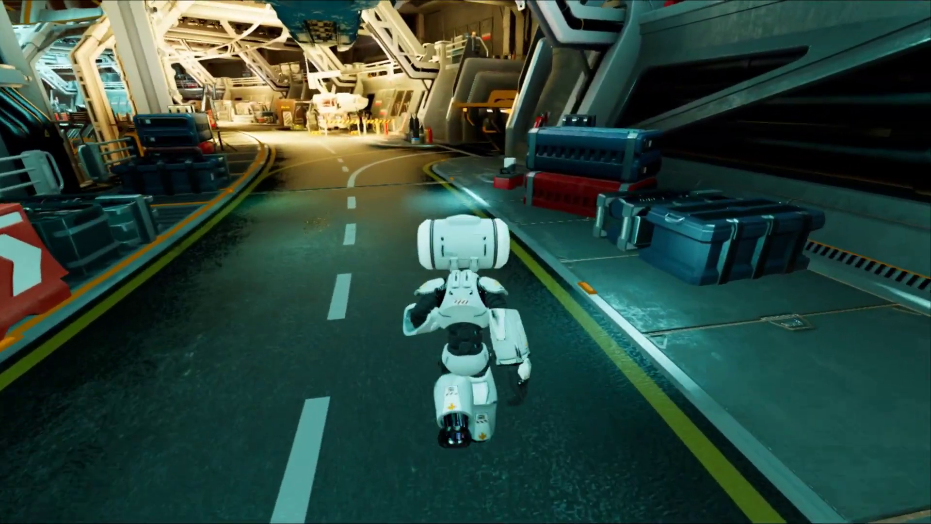
key("w")
key("w")
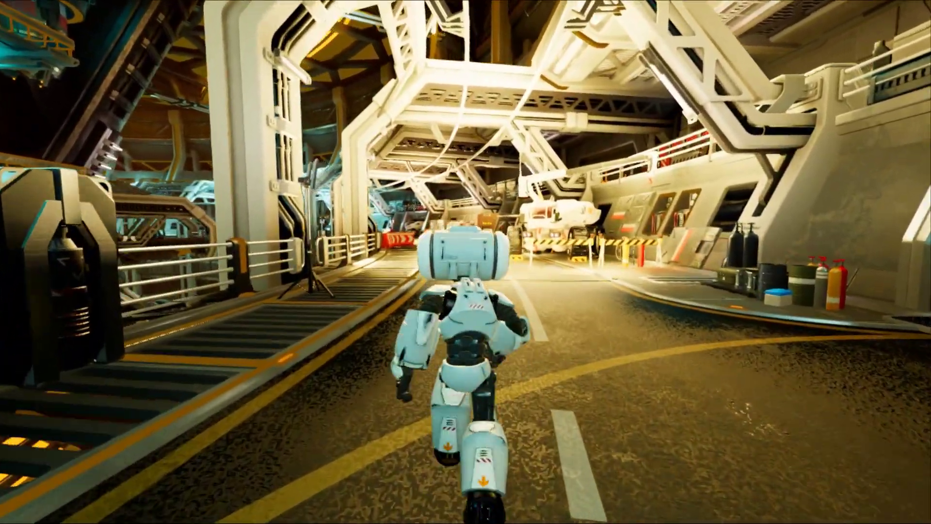
key("w")
key("w")
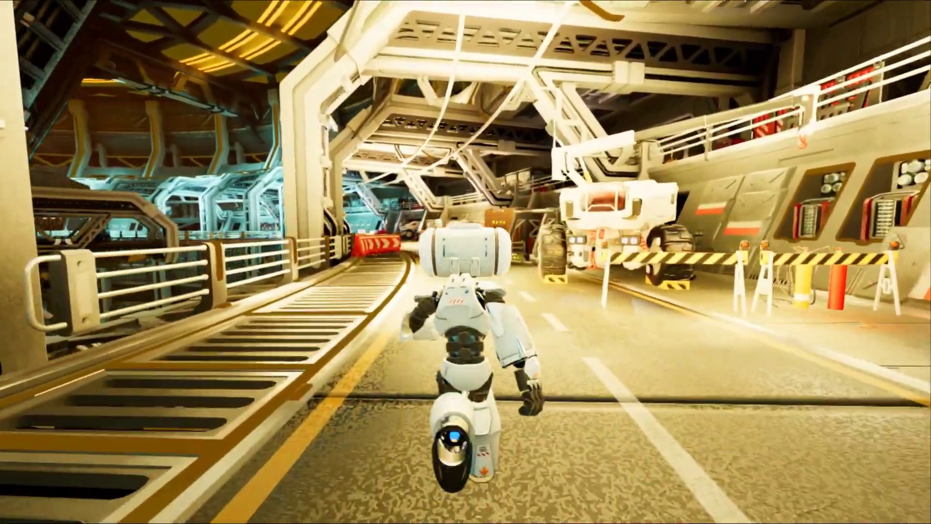
key("w")
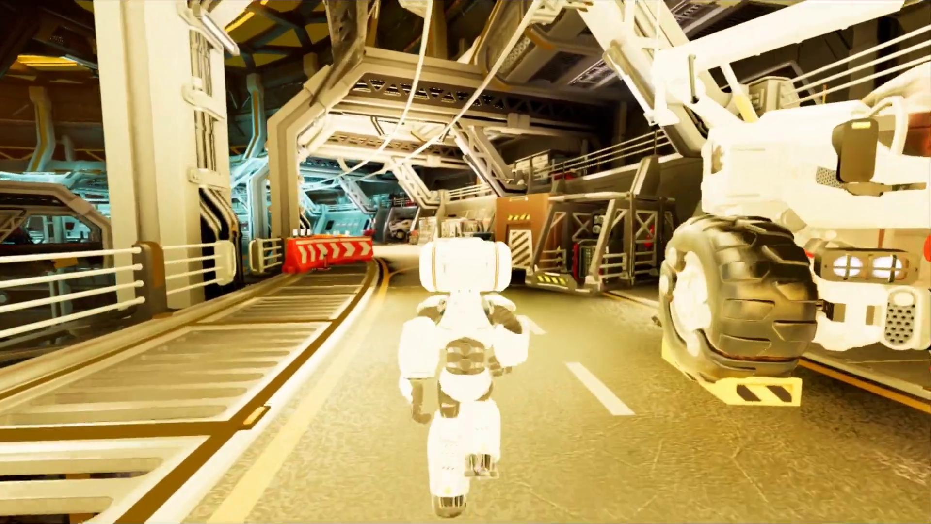
key("w")
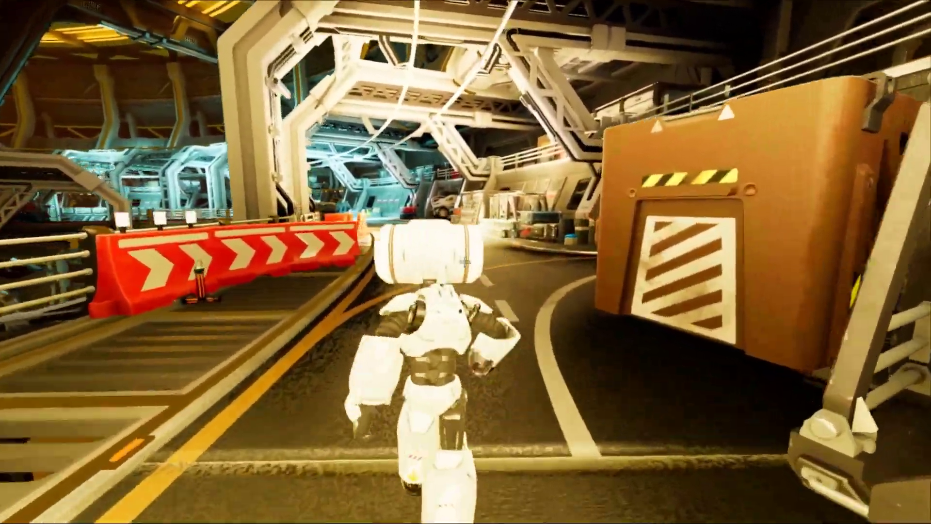
key("w")
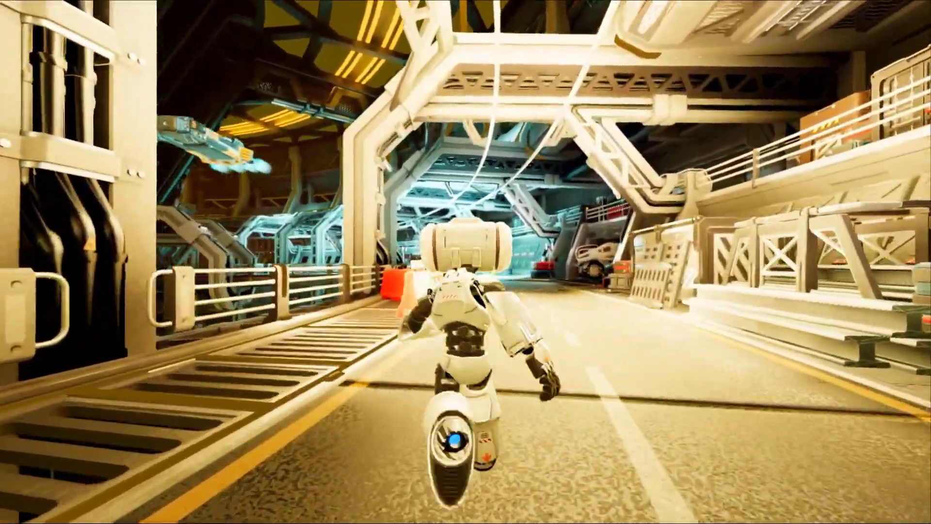
key("w")
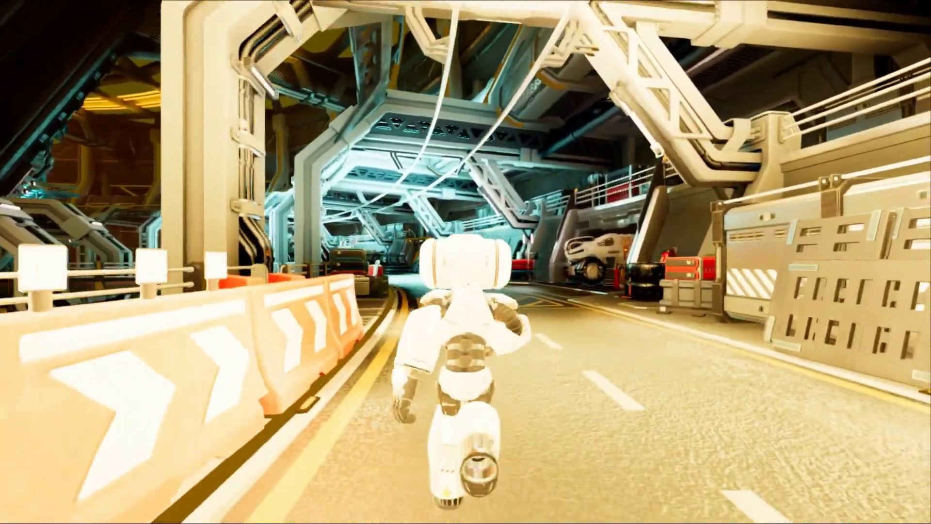
key("w")
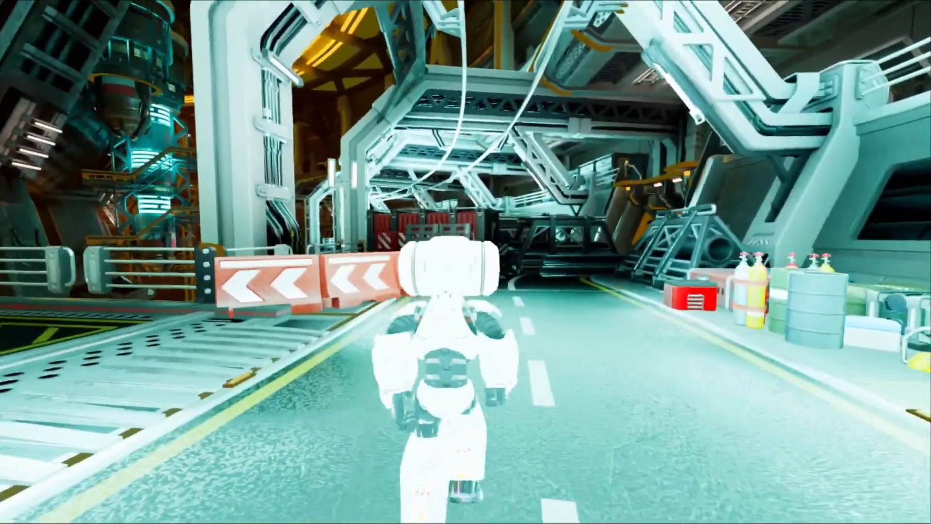
Cross onto the railed walkway, fire an energy orb at the red enemies, and head down the tunnel
key("a")
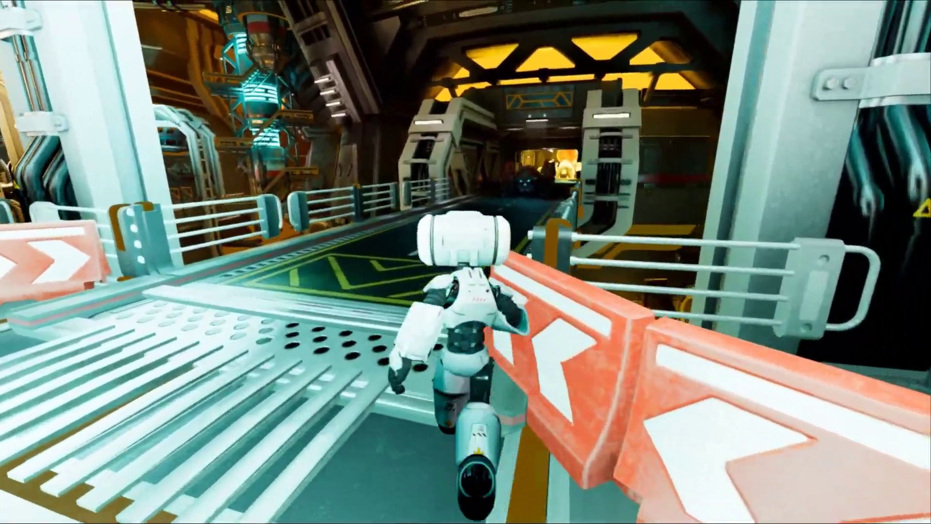
key("d")
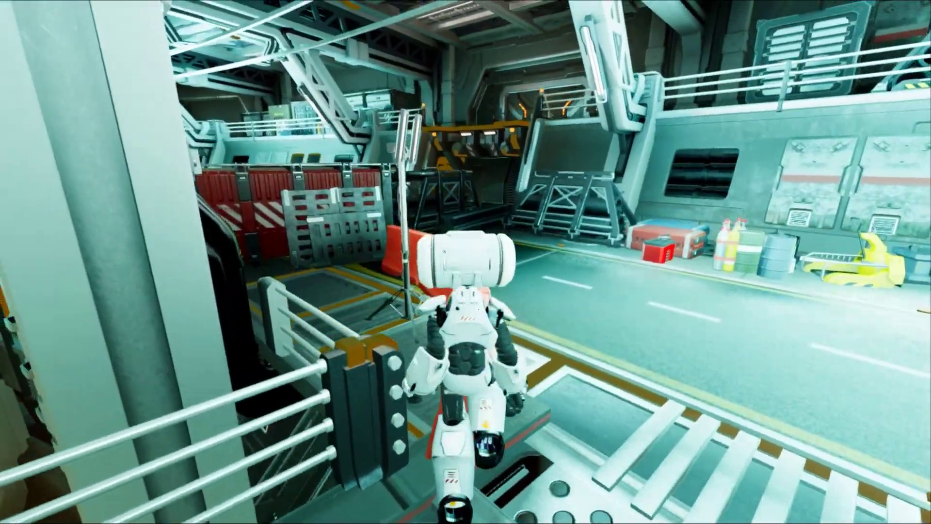
key("w")
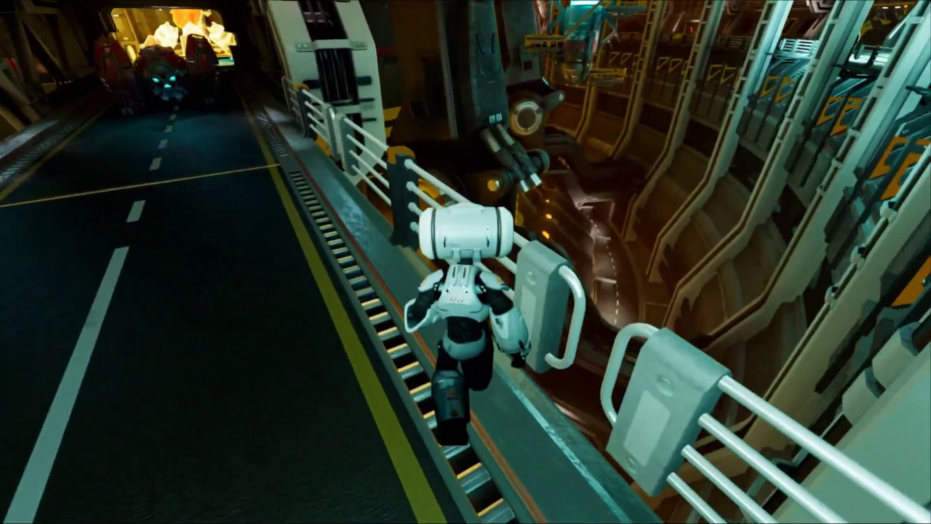
key("d")
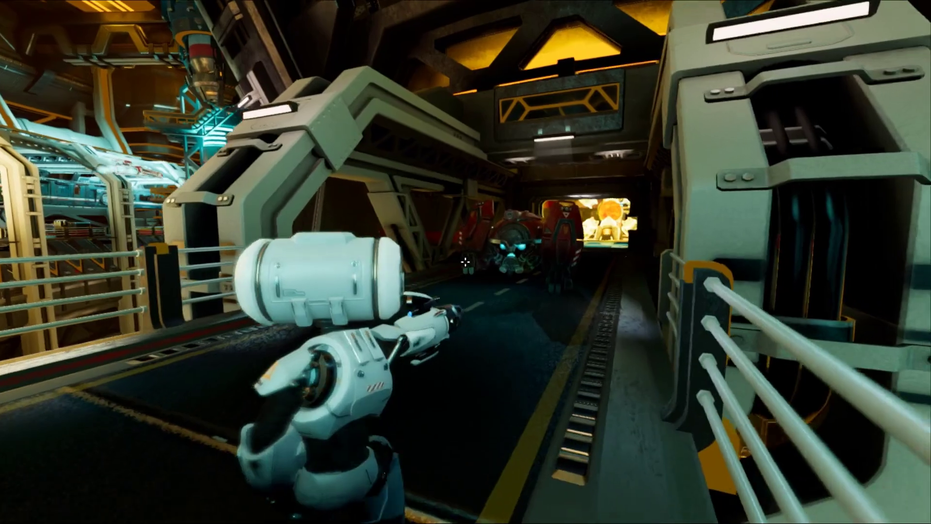
left_click(465, 262)
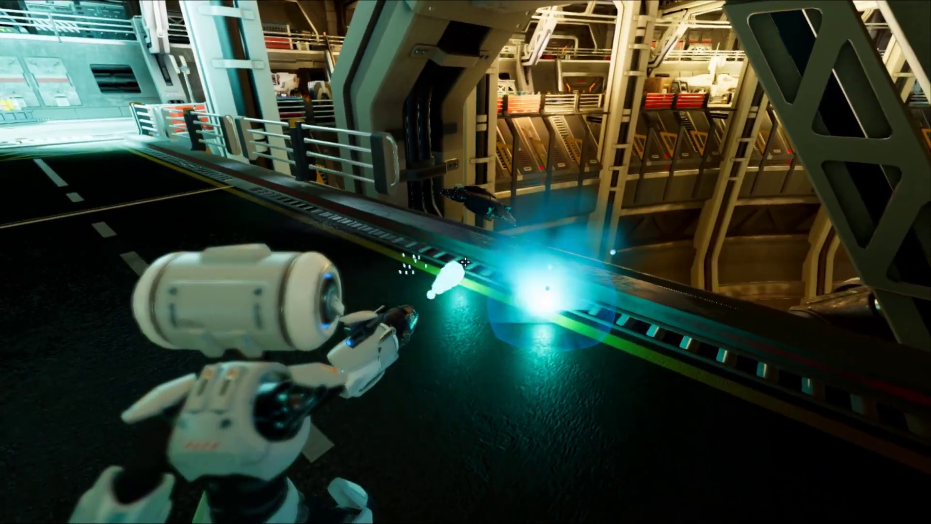
key("w")
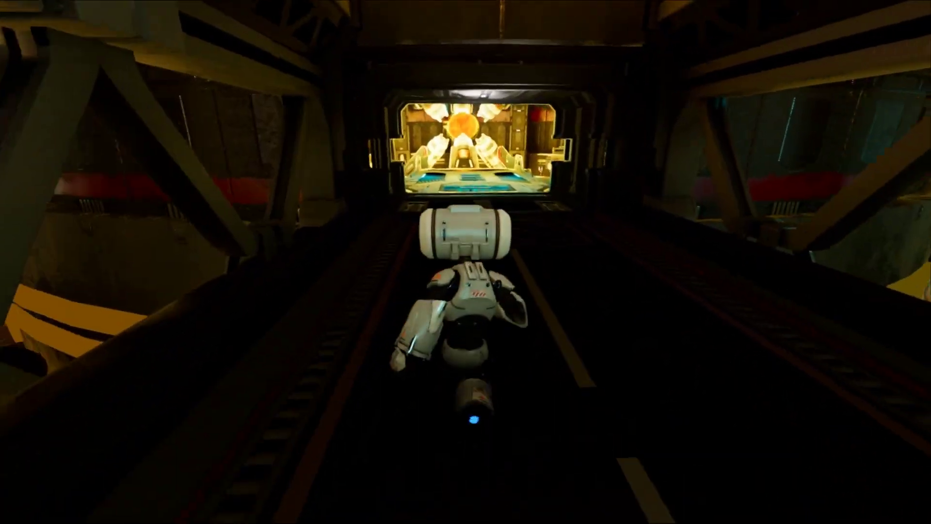
Run through the doorway into the reactor room and explore its grated platforms
key("w")
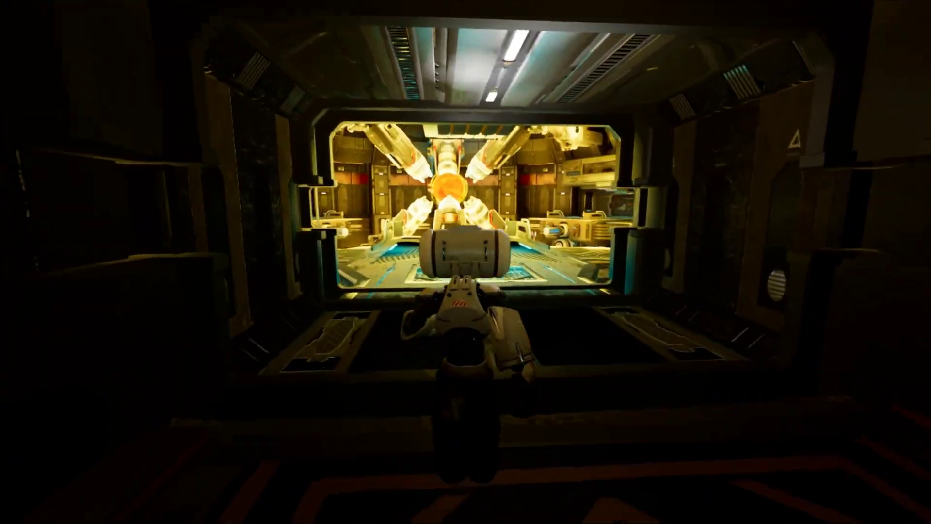
key("w")
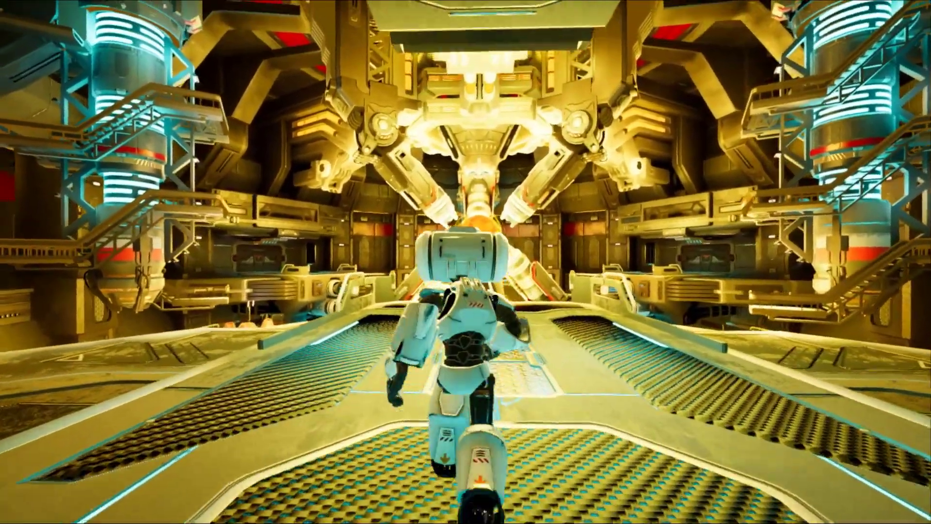
right_click(465, 261)
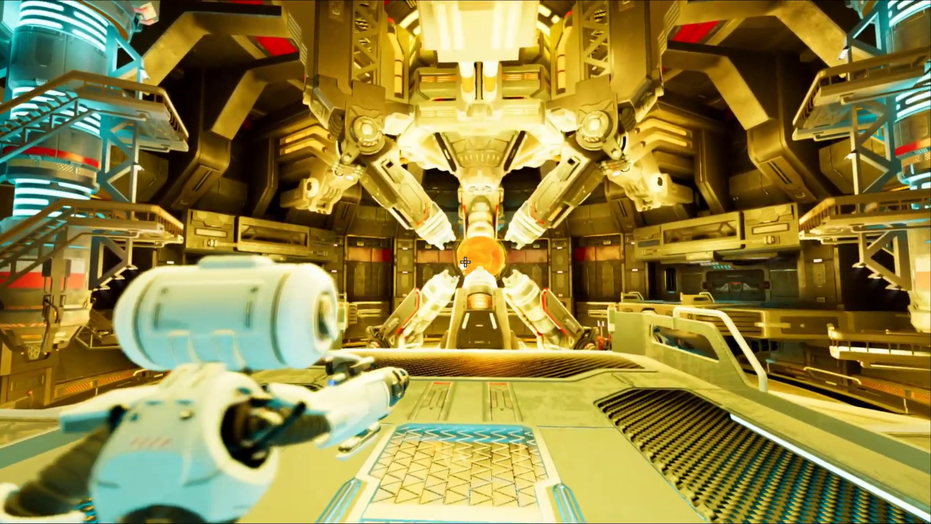
key("w")
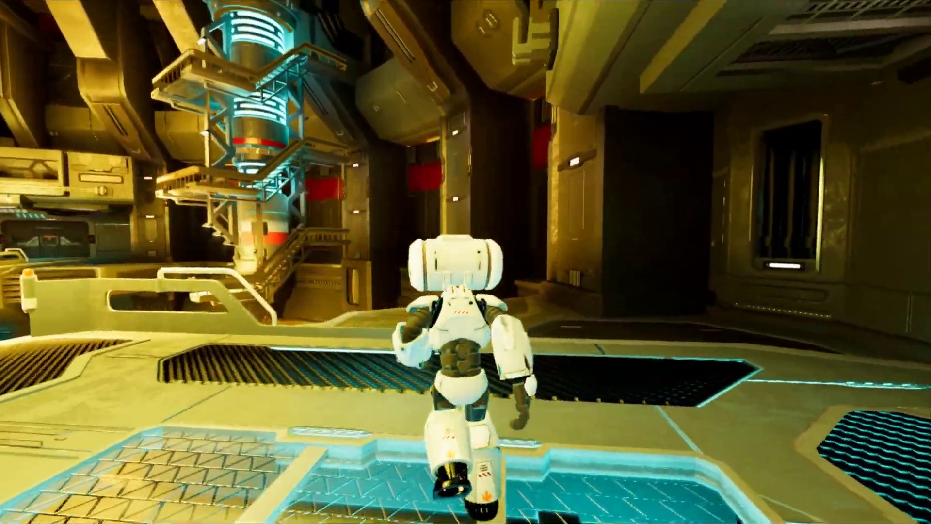
key("w")
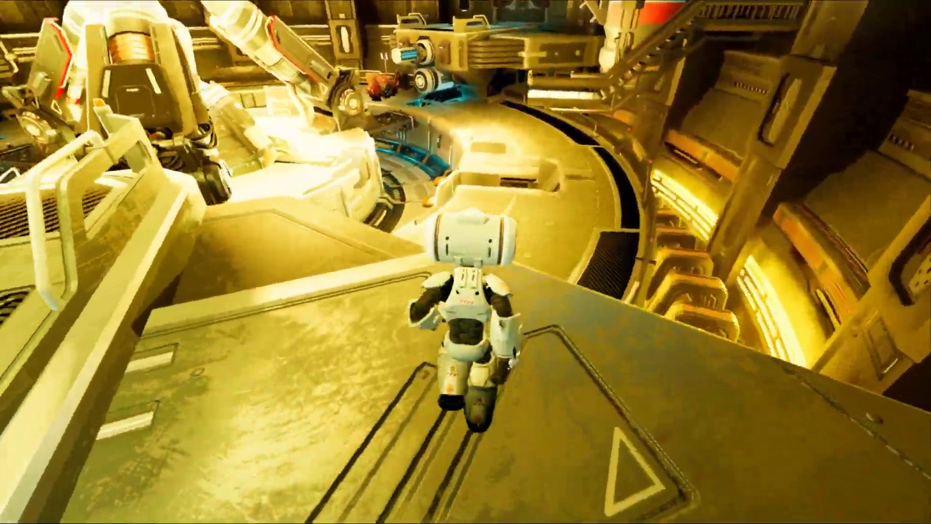
key("w")
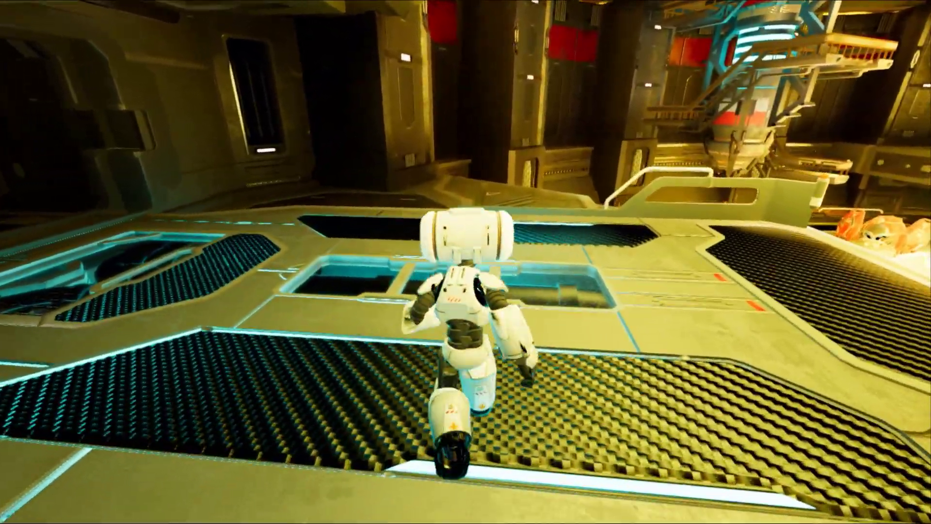
key("w")
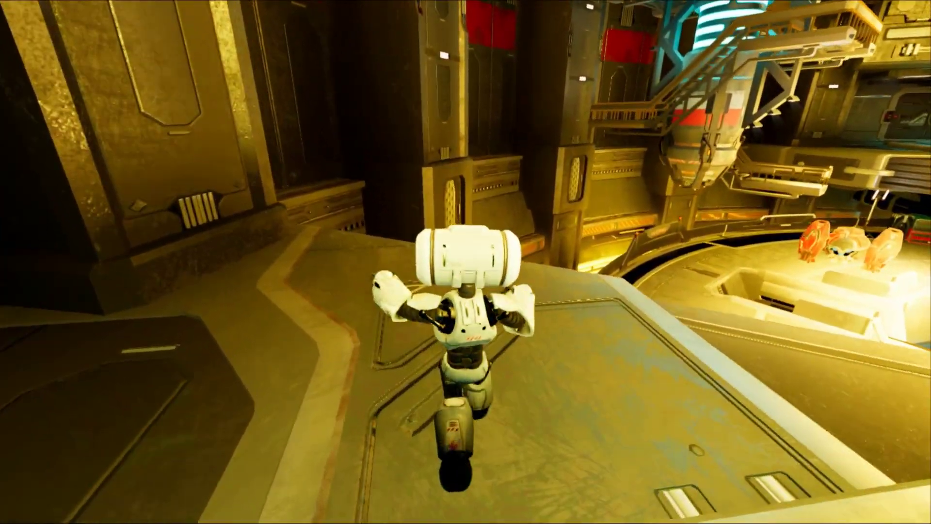
key("w")
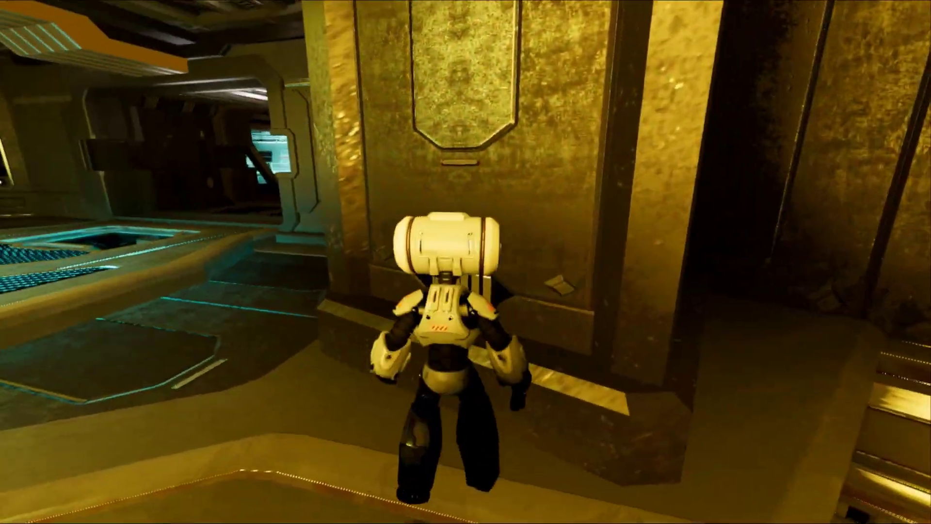
key("w")
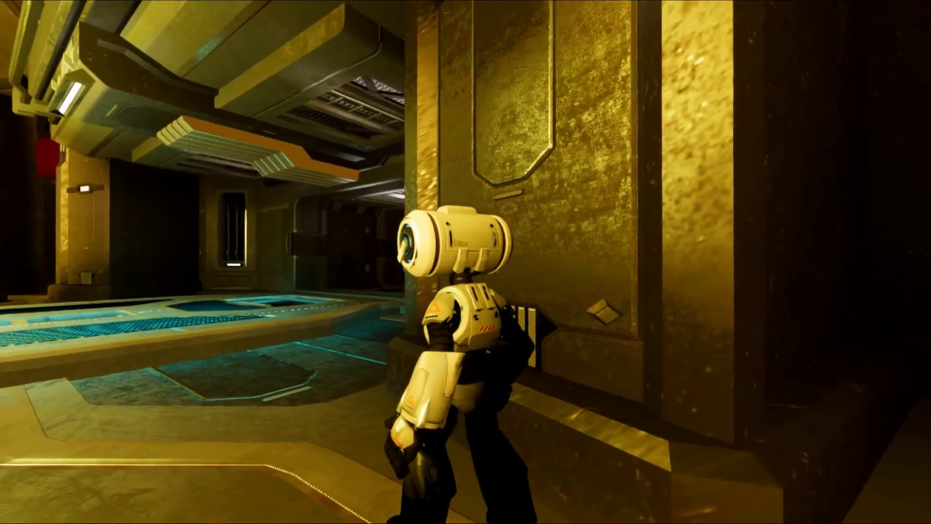
Toggle the camera view, drop to the curved floor, and destroy the red enemy robot
key("v")
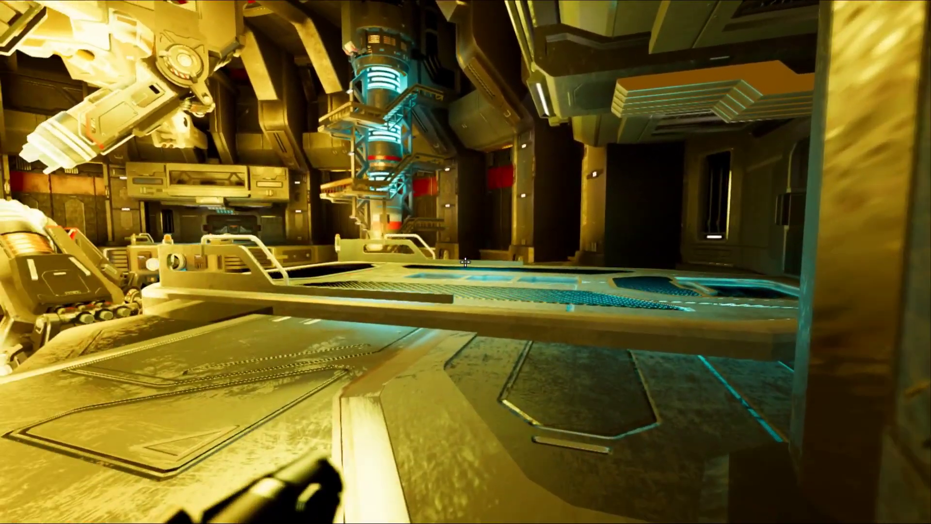
key("v")
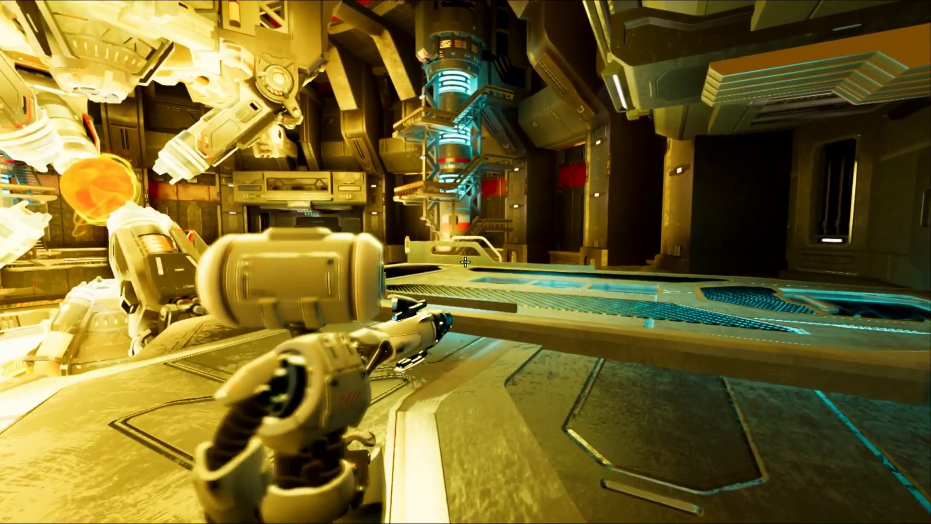
key("w")
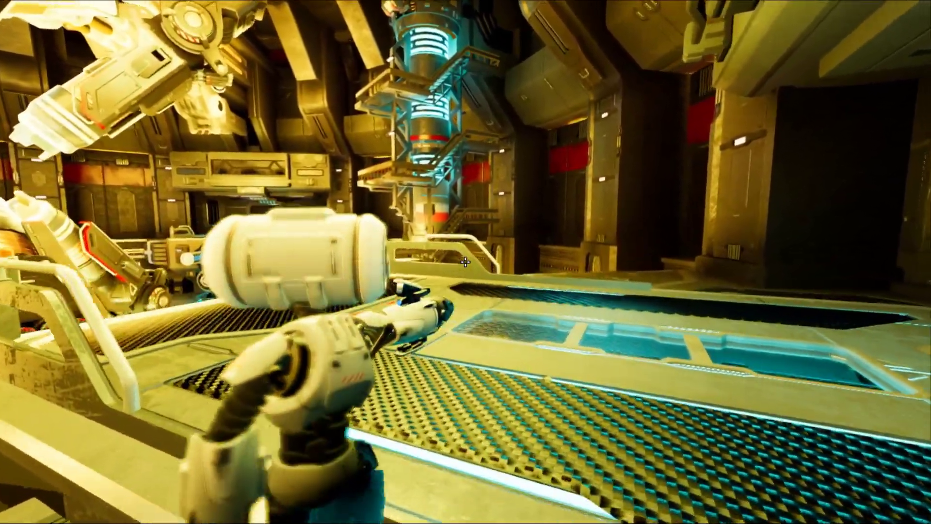
key("w")
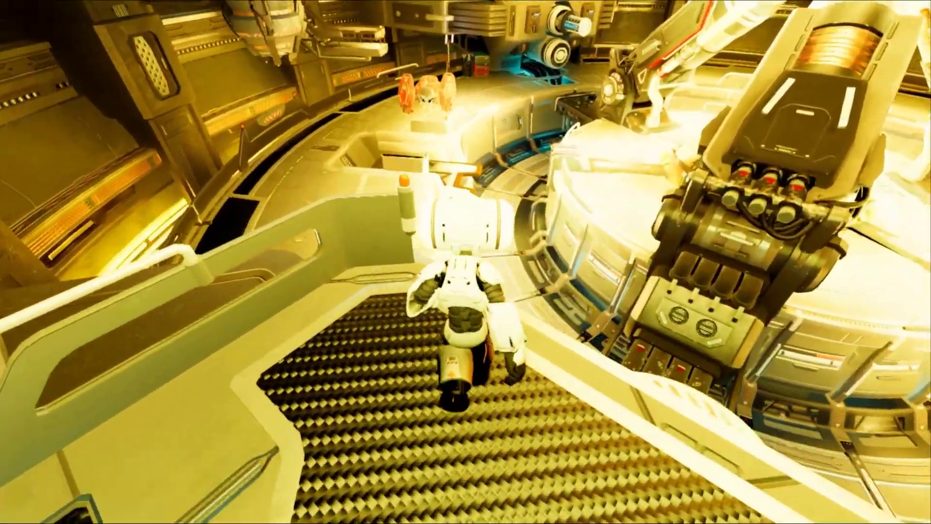
key("w")
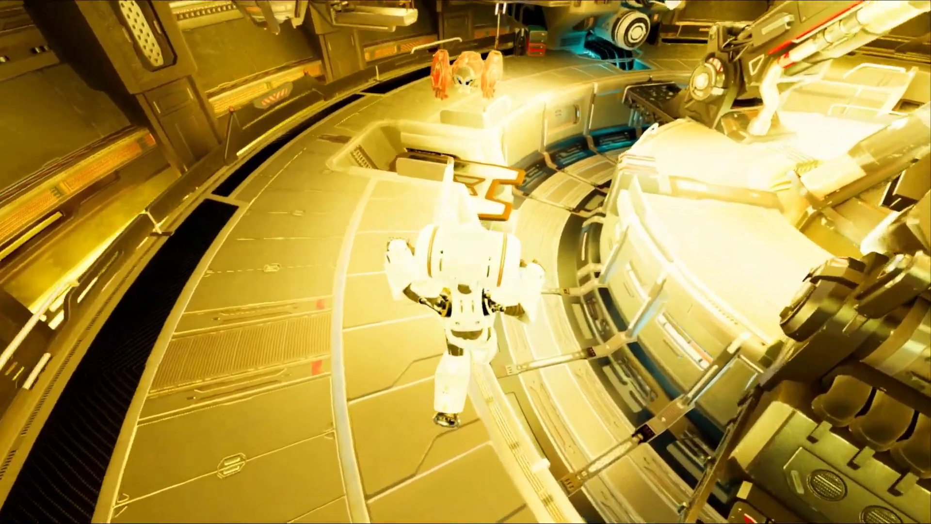
key("w")
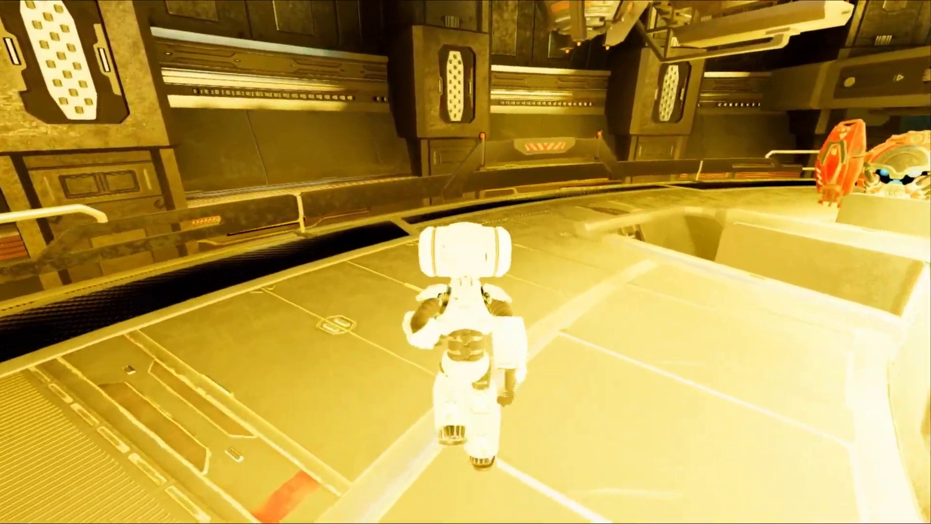
key("w")
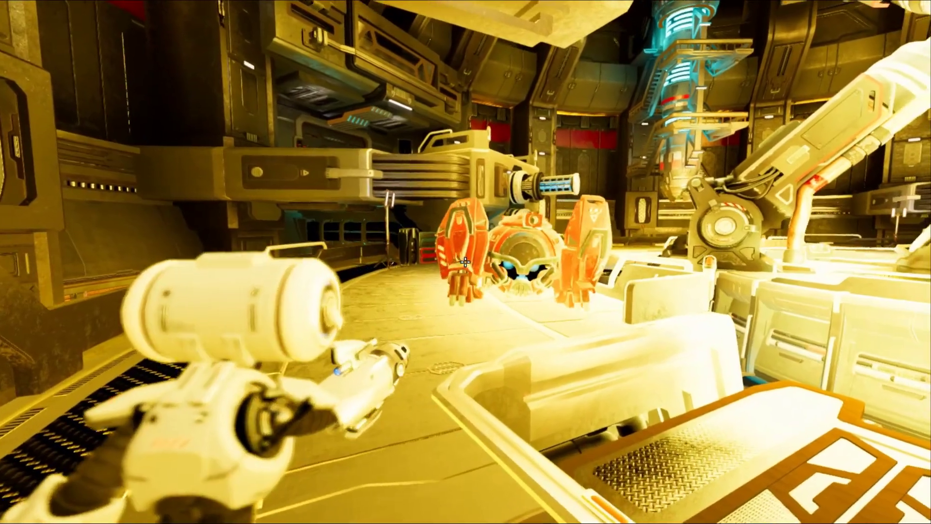
left_click(465, 262)
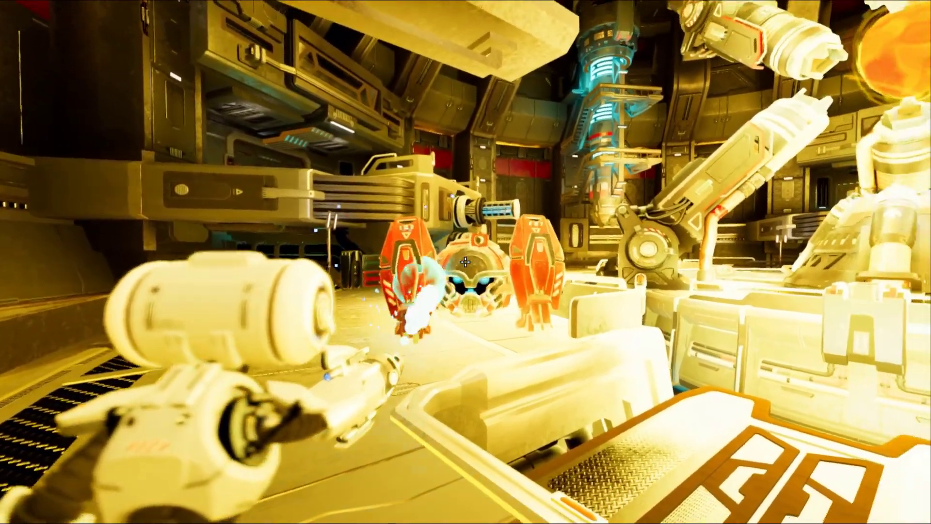
key("w")
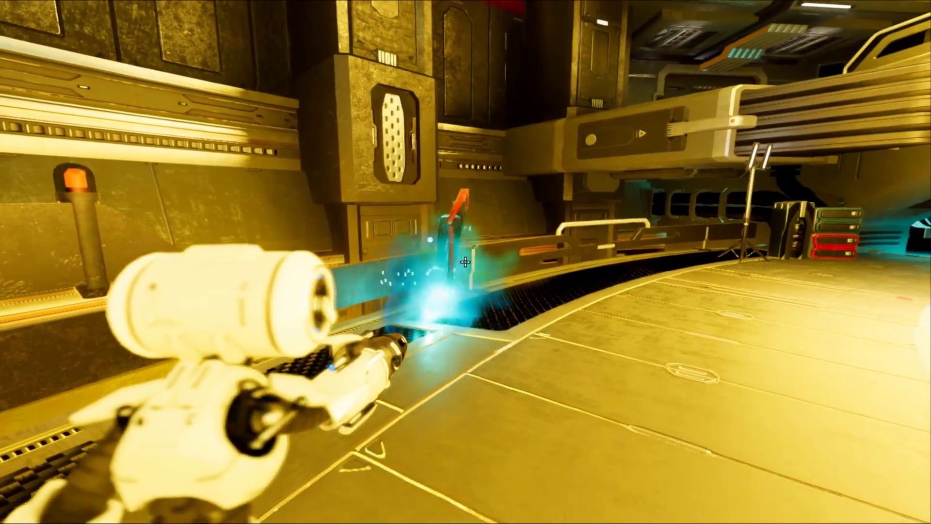
key("w")
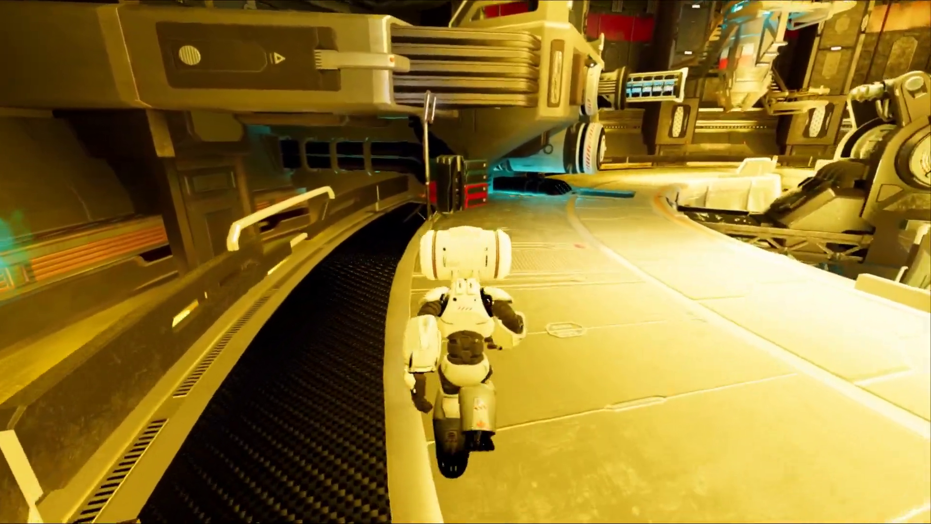